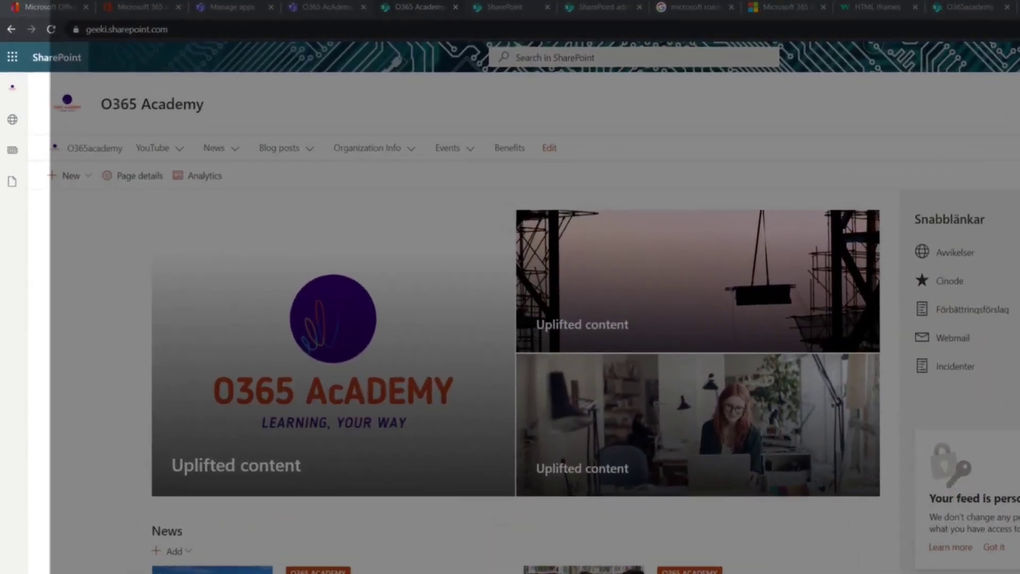
Step: Browse the app bar's Global navigation, My Sites, My News and My Files panels, then go to the admin center
click(9, 91)
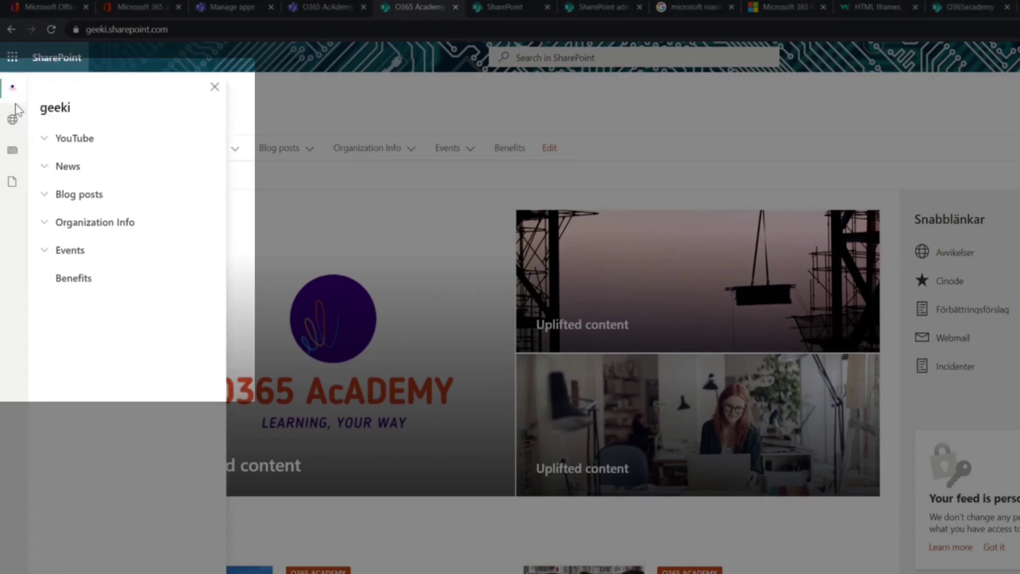
click(12, 120)
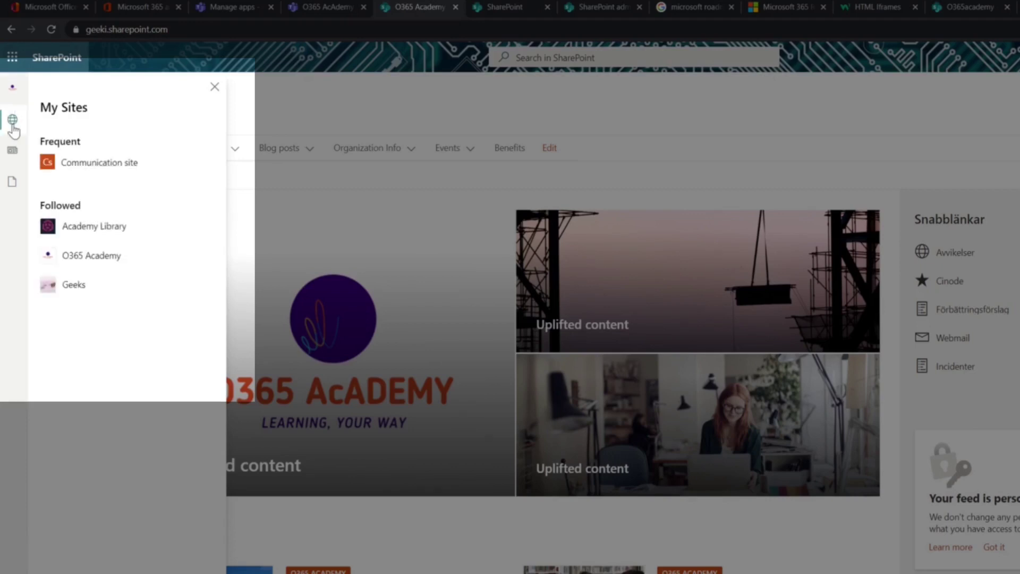
click(12, 150)
click(13, 186)
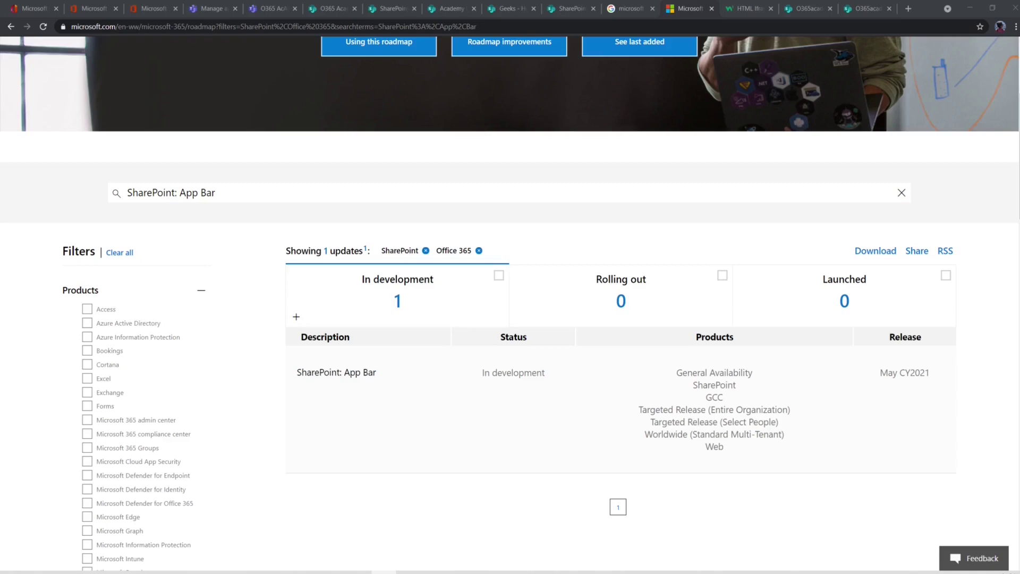
click(103, 9)
Step: In Org settings > Organization profile > Release preferences, add the suggested user to targeted release and save
click(40, 240)
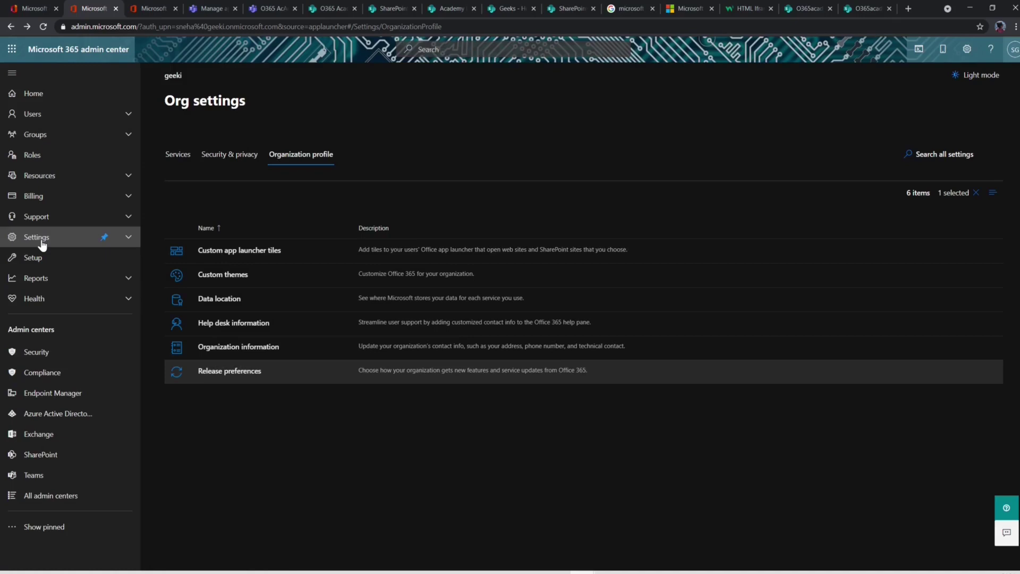
click(41, 243)
click(48, 290)
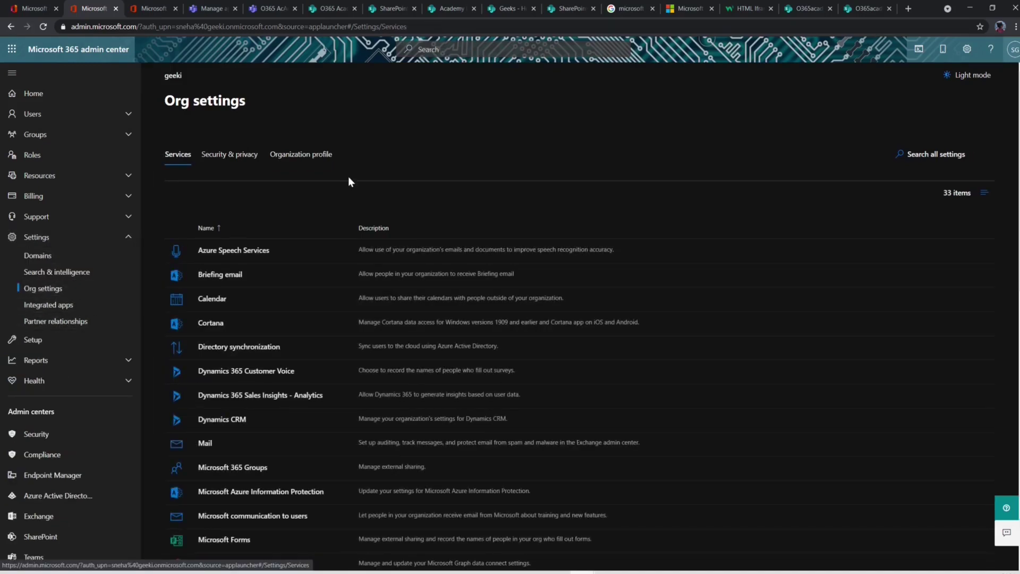
click(328, 164)
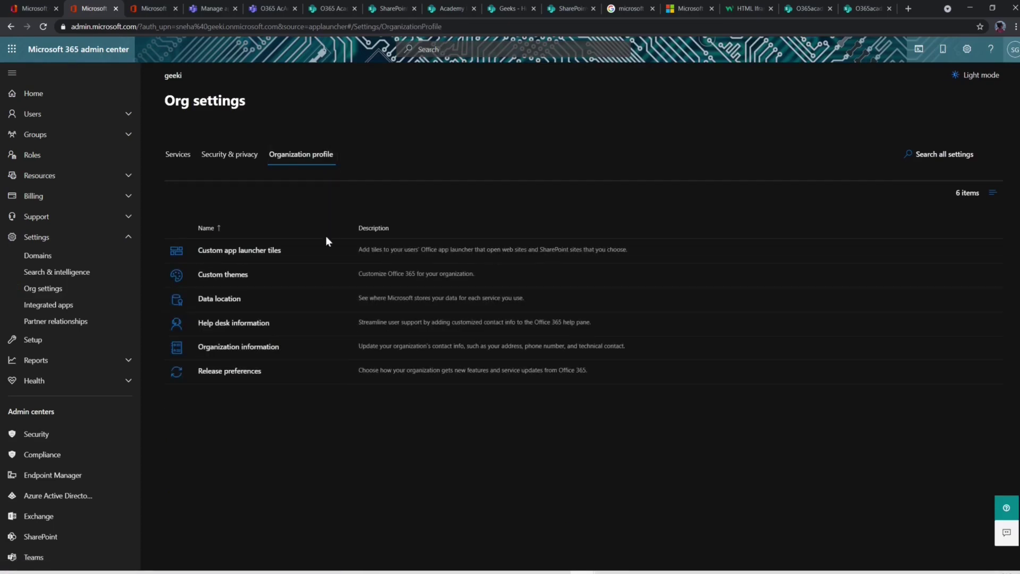
click(213, 372)
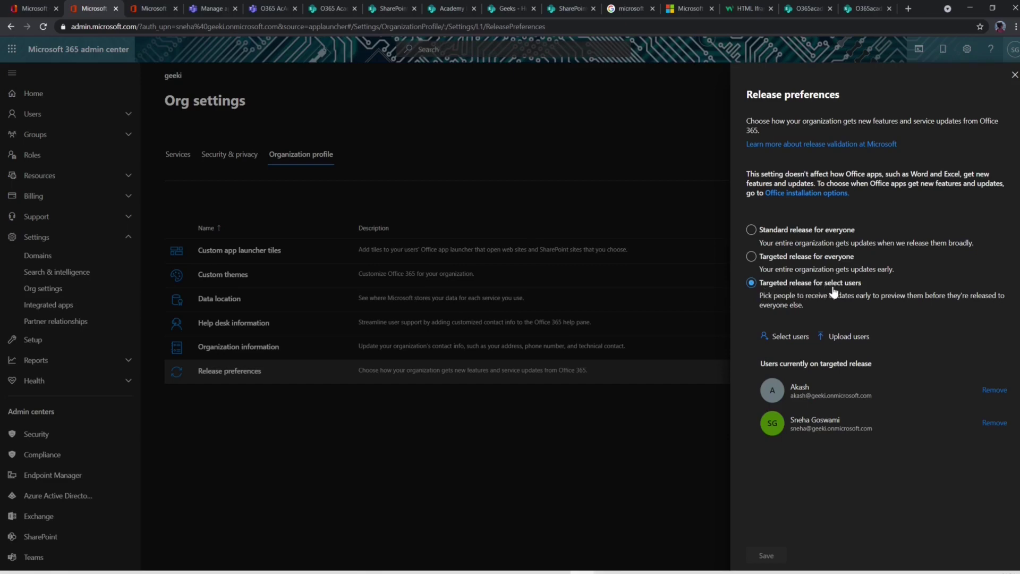
click(781, 337)
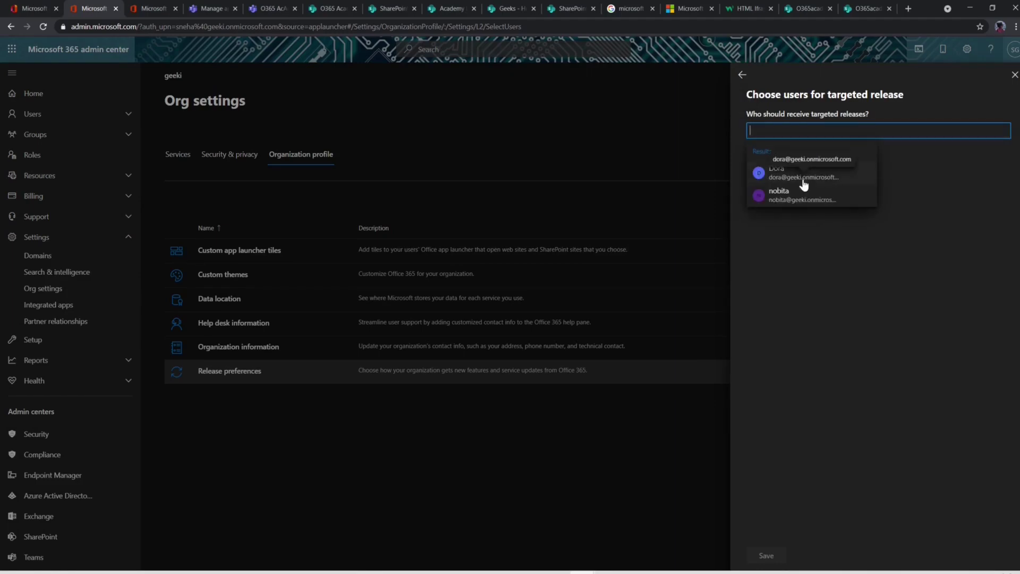
click(804, 184)
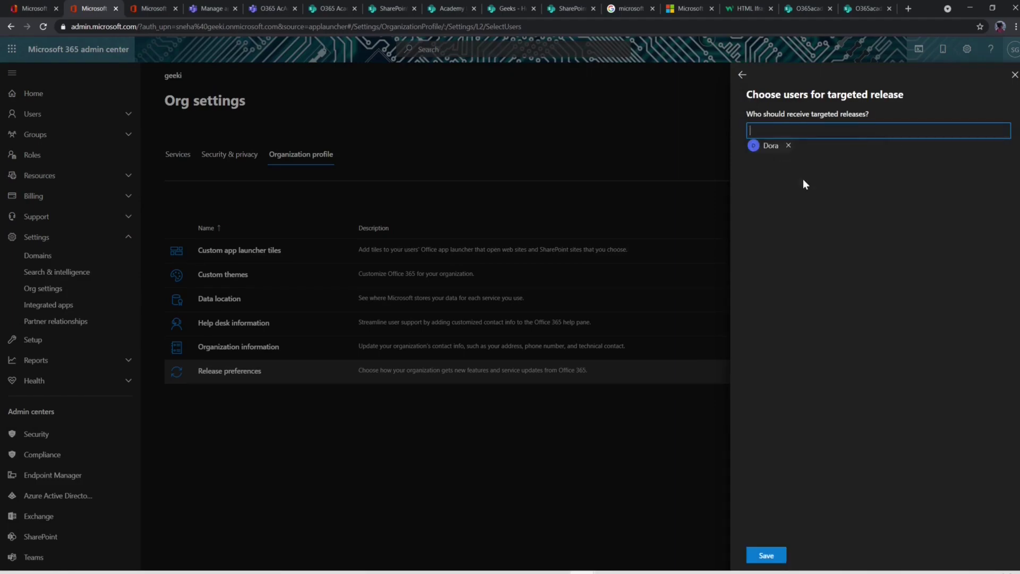
click(768, 555)
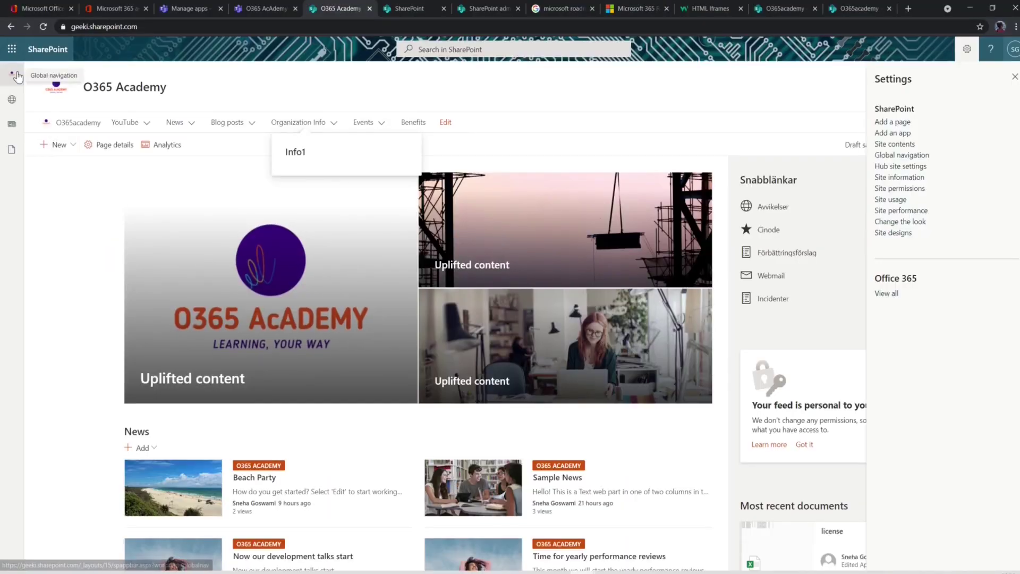
Step: Scroll through the geeki global navigation links, reopen the panel, then switch to the SharePoint start page
click(17, 74)
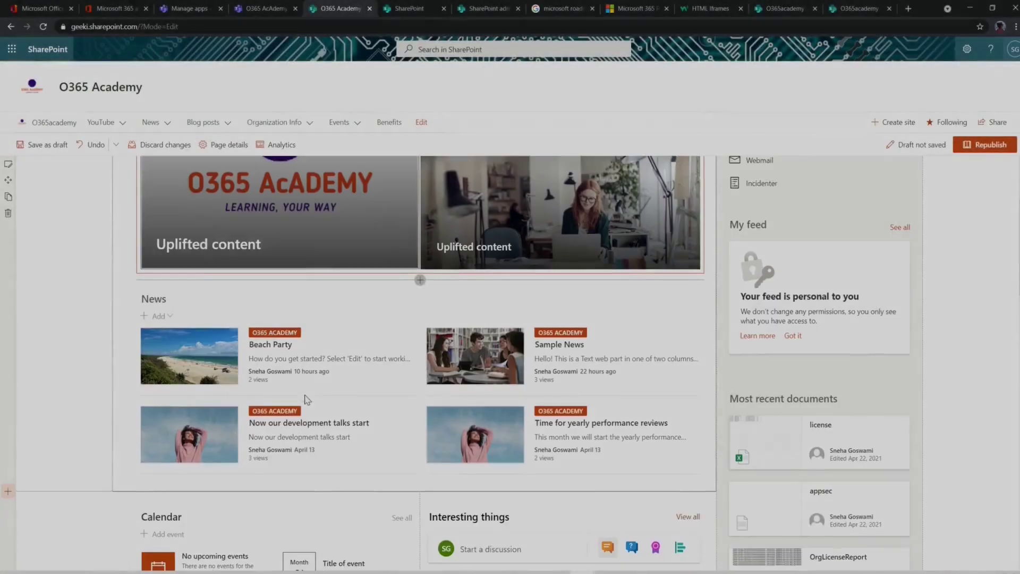
scroll(304, 394, down, 2)
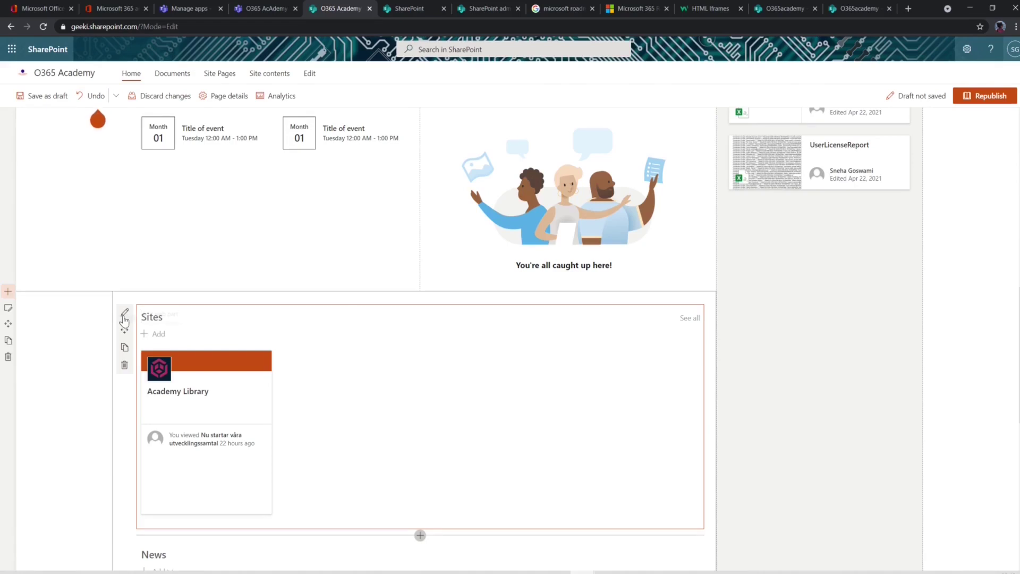
scroll(292, 380, down, 2)
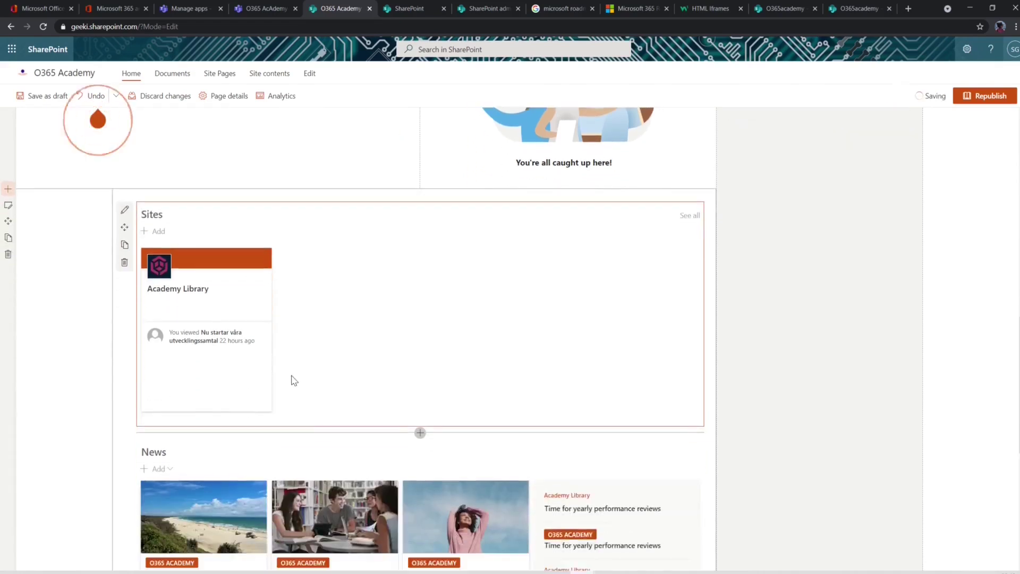
scroll(292, 381, down, 3)
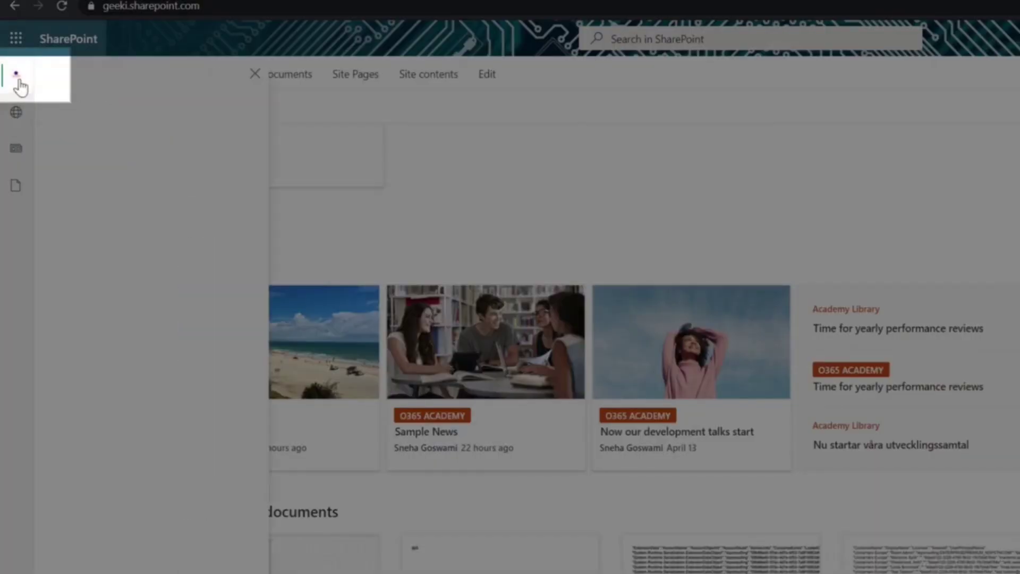
click(16, 77)
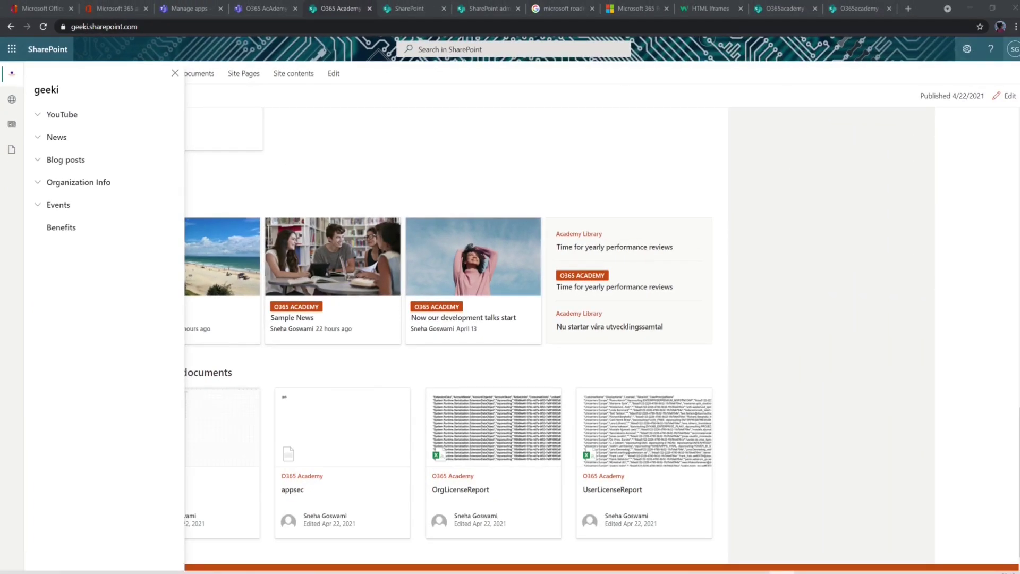
click(399, 10)
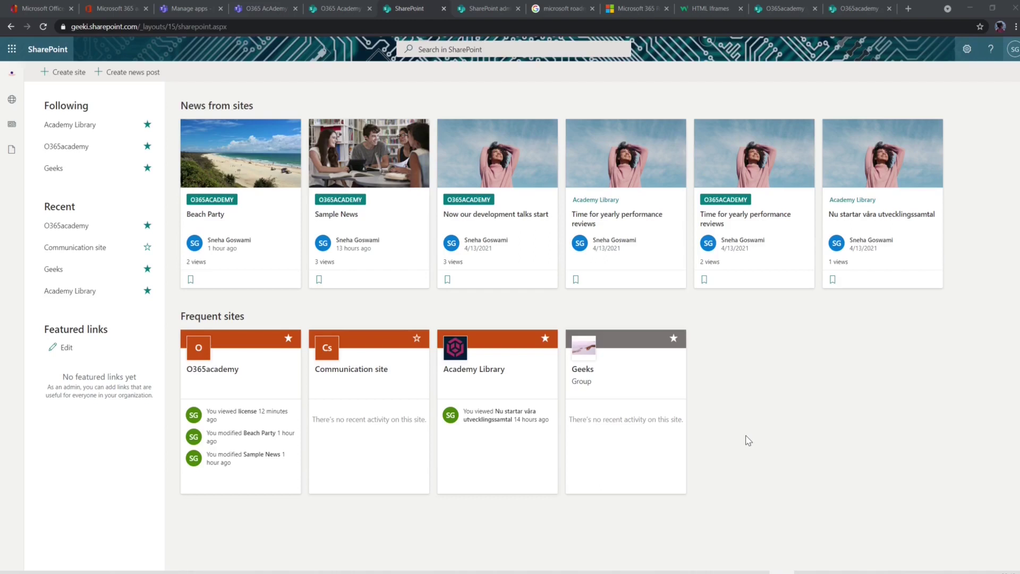
Step: Switch back to the O365 Academy site and close its Global navigation panel
click(345, 10)
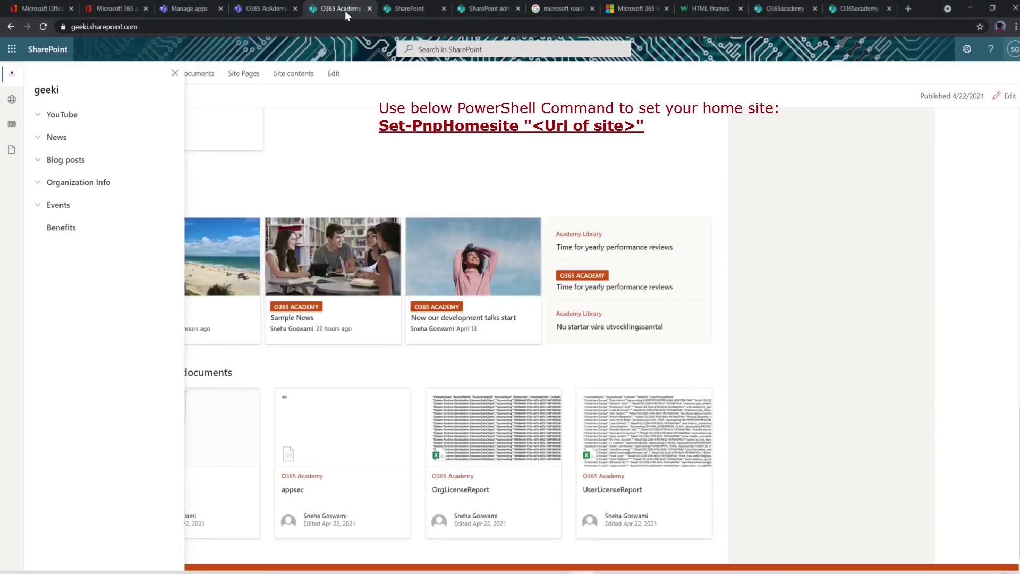
click(353, 115)
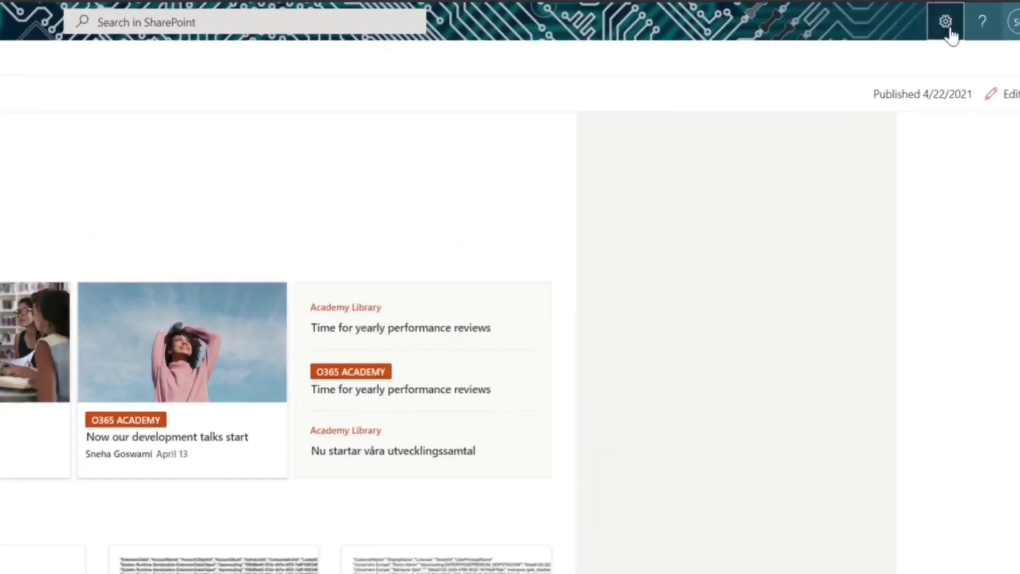
Step: Open Global navigation settings from the gear menu, toggle navigation off and back on, and choose a new logo
click(967, 49)
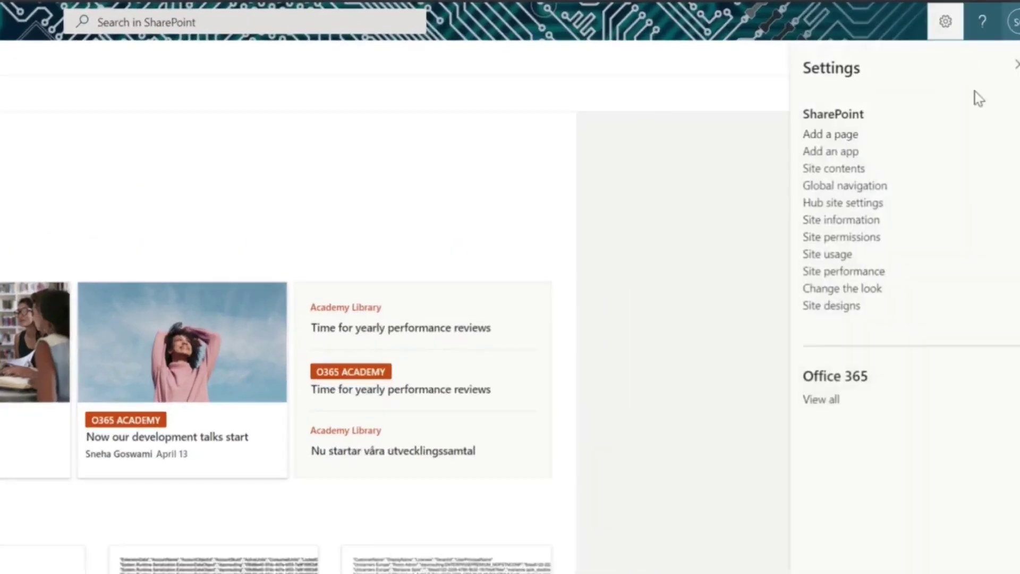
click(906, 156)
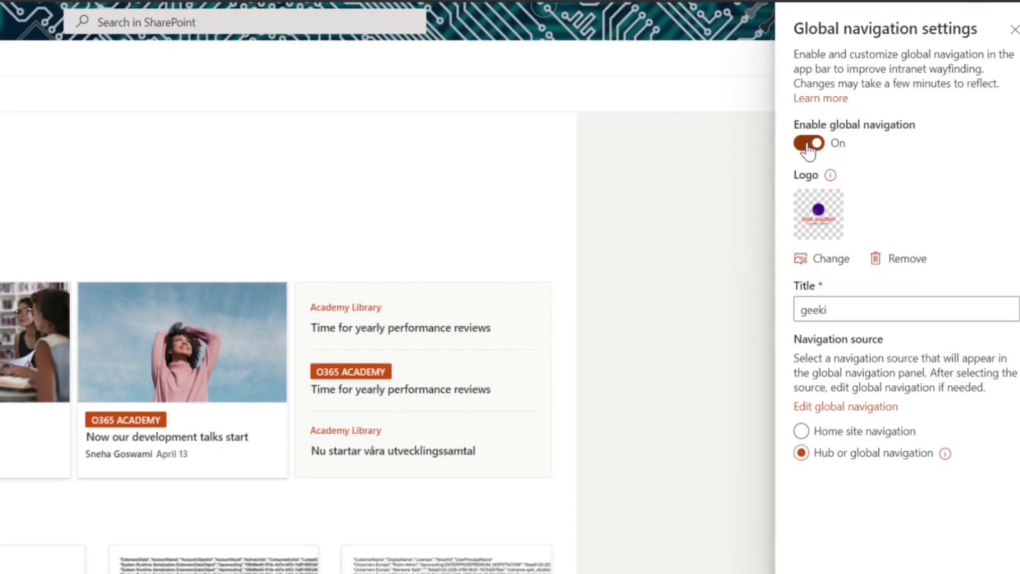
click(808, 145)
click(808, 145)
click(833, 263)
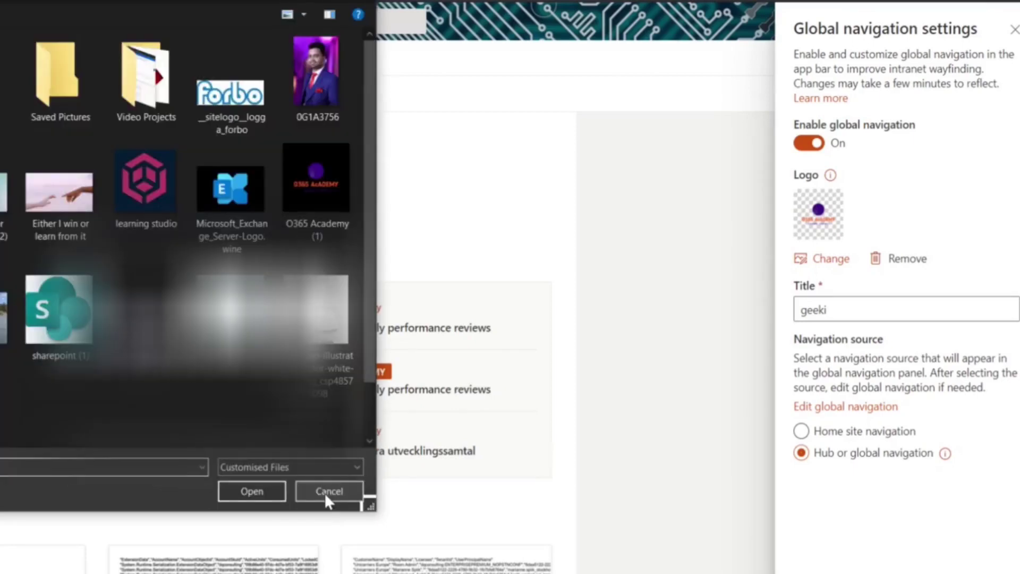
Step: Cancel the logo picker, rename the navigation title to 'Geeki', and set Hub or global navigation as source
click(329, 491)
click(848, 317)
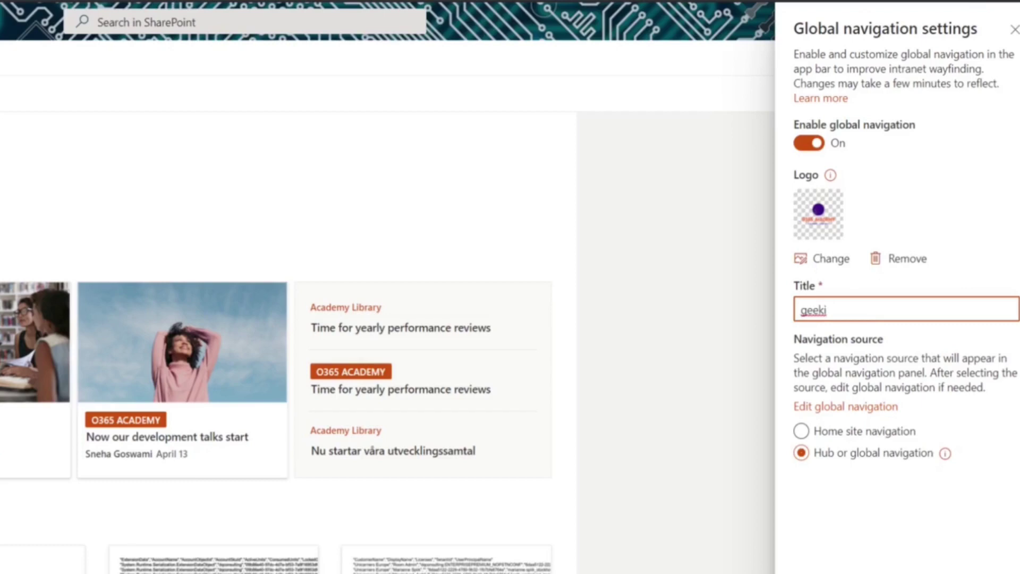
key(ctrl+a)
text(Geeki)
click(802, 432)
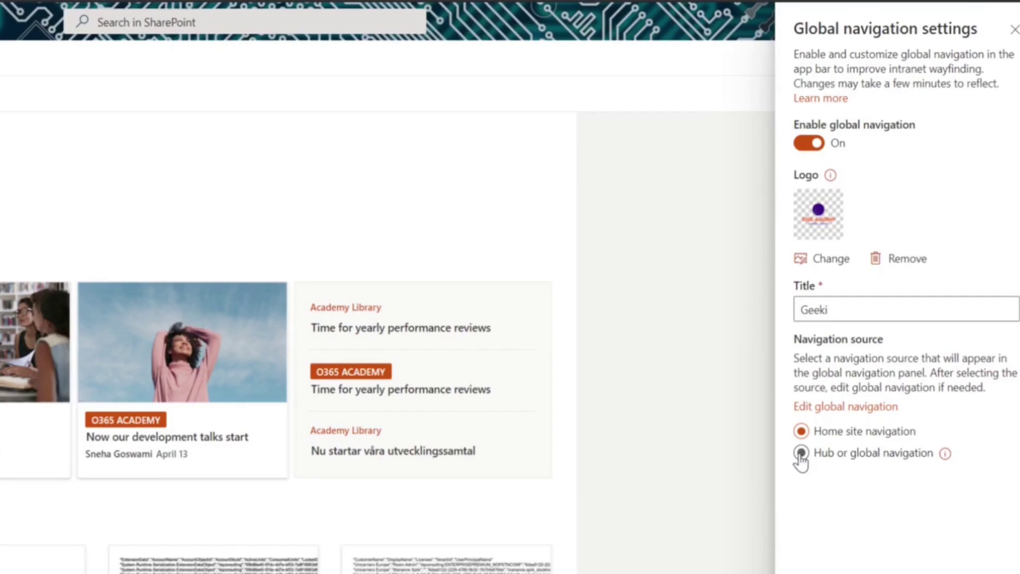
click(801, 452)
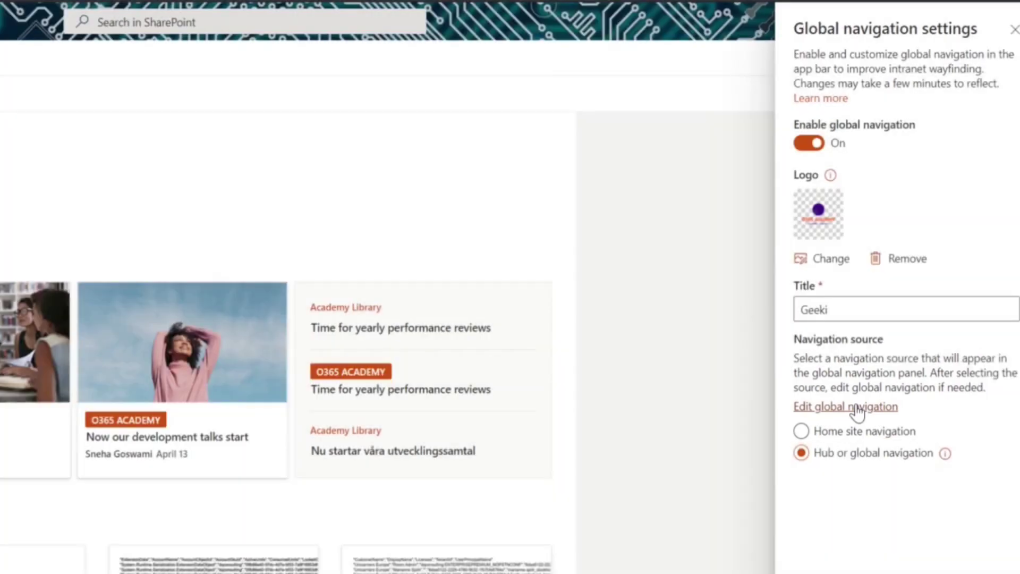
Step: Open the global navigation link editor, inspect the YouTube link and a new link below Benefits, cancelling both
click(857, 407)
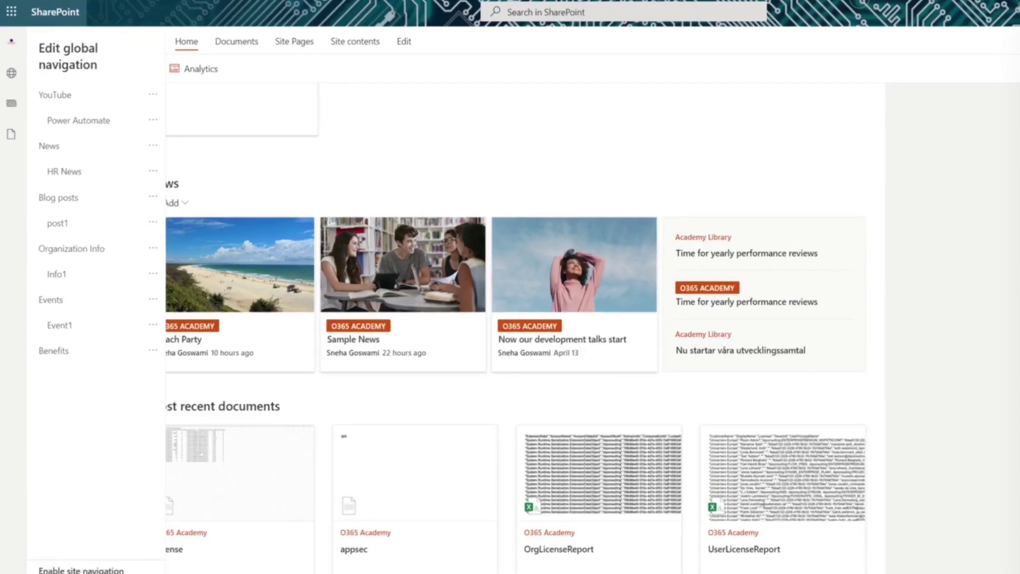
click(152, 94)
click(156, 119)
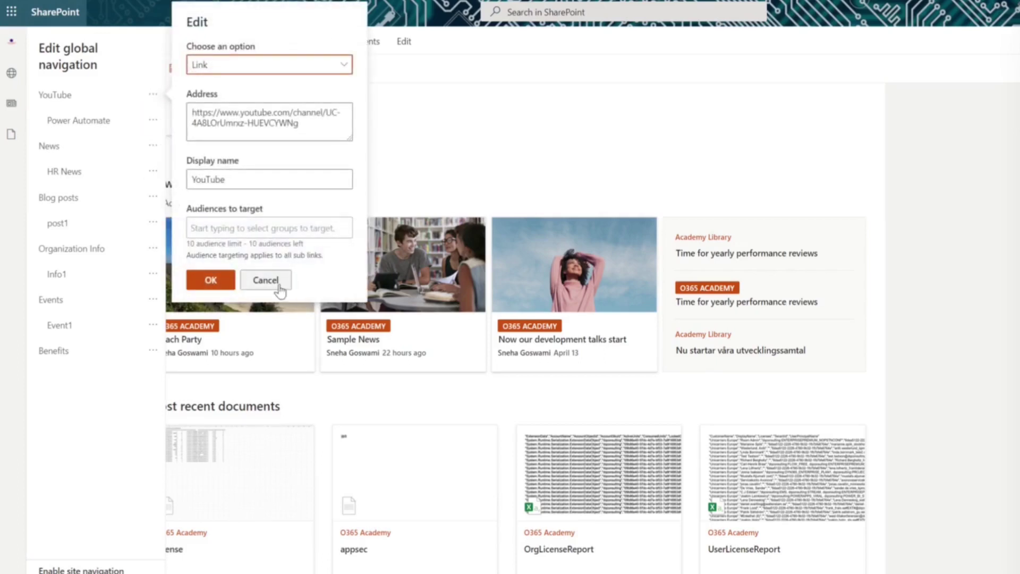
click(279, 287)
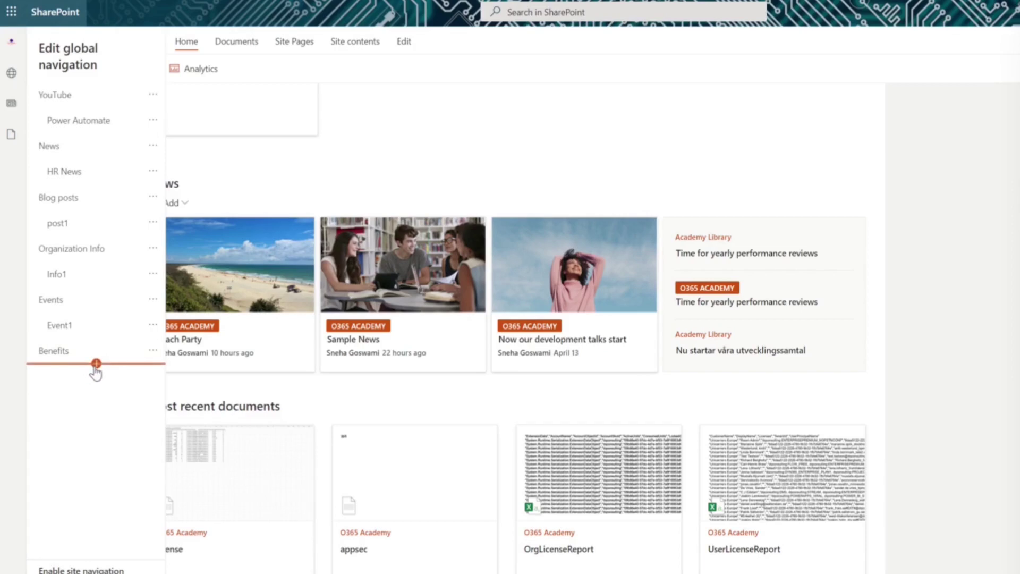
click(96, 365)
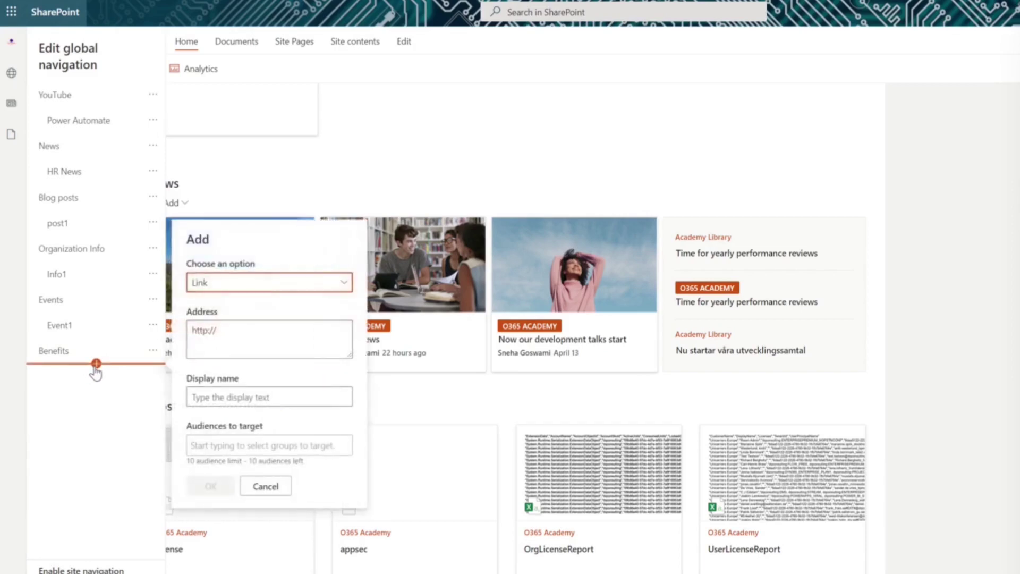
click(266, 486)
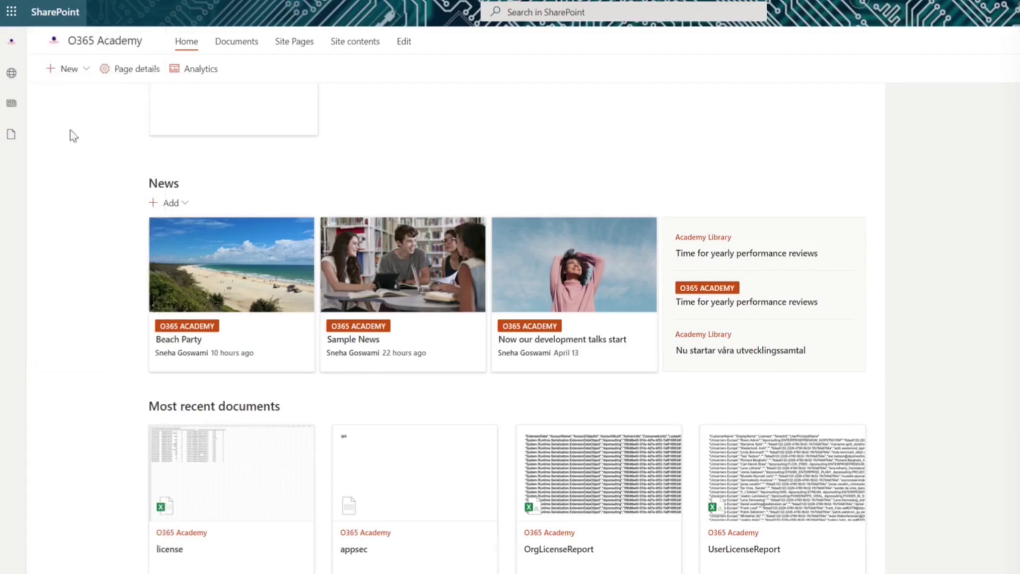
Step: View the Global navigation, My Sites, My News and My Files panels, then dismiss Academy Library's translation prompt
click(12, 53)
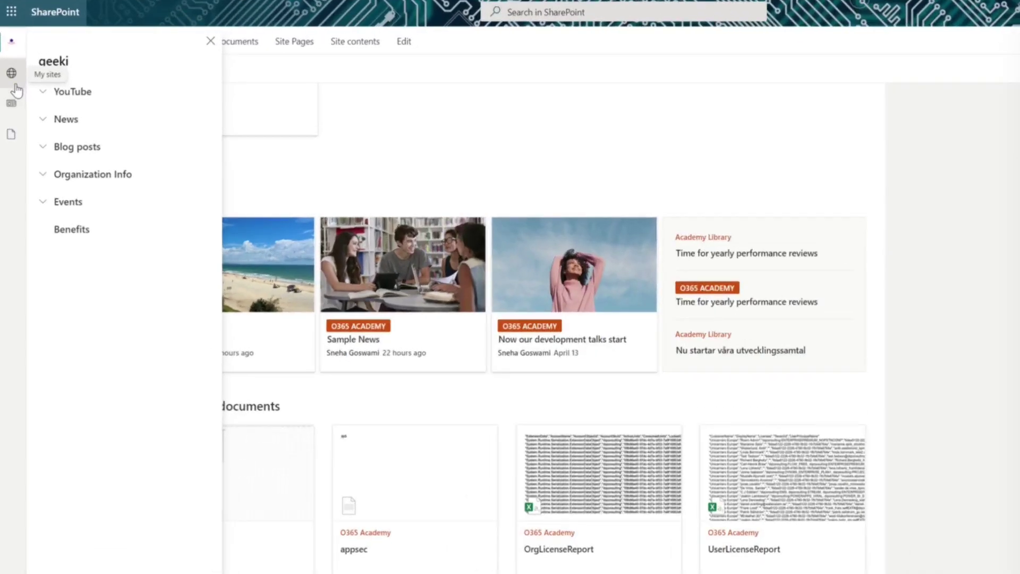
click(17, 90)
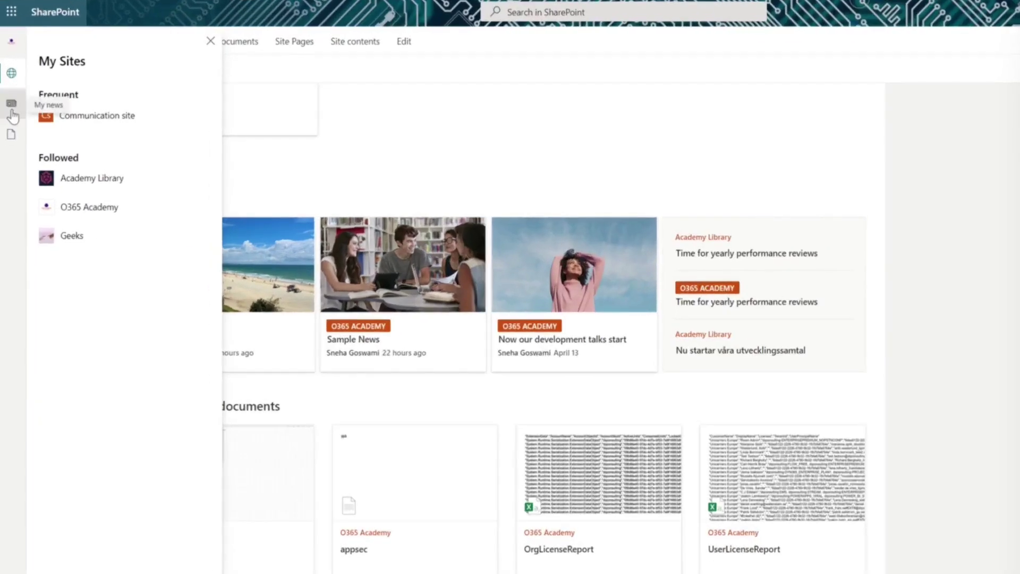
click(12, 104)
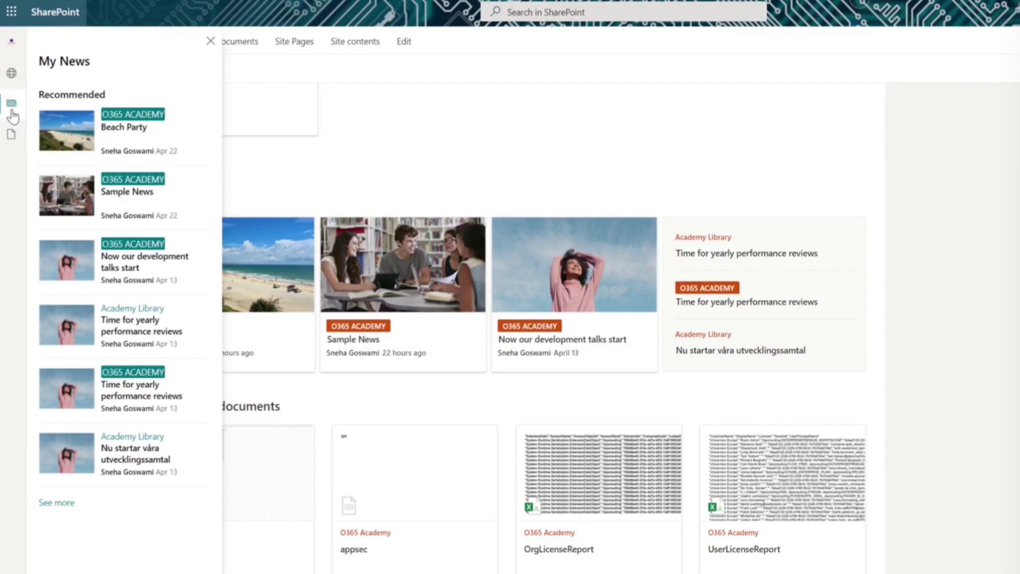
click(11, 134)
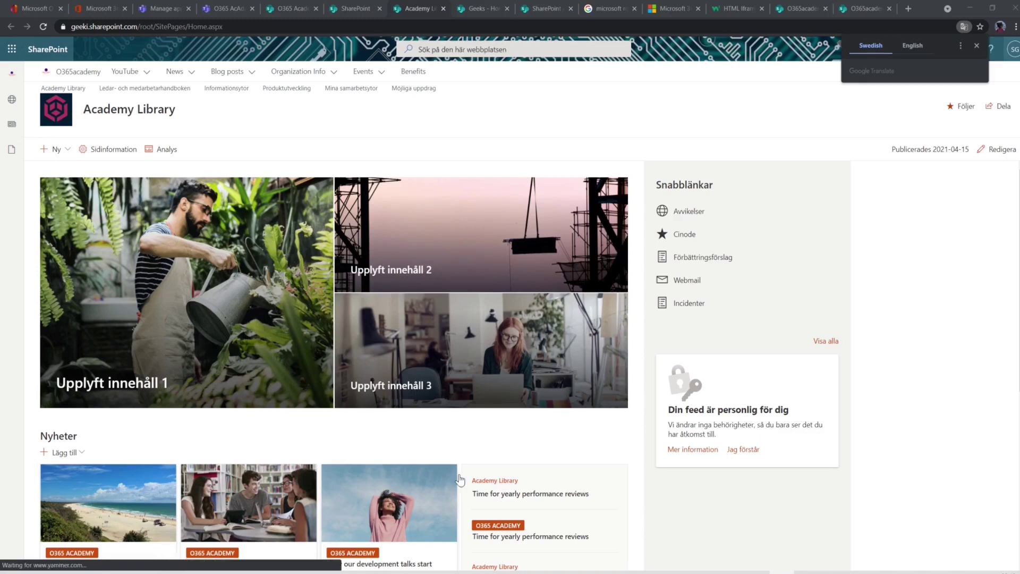
click(977, 46)
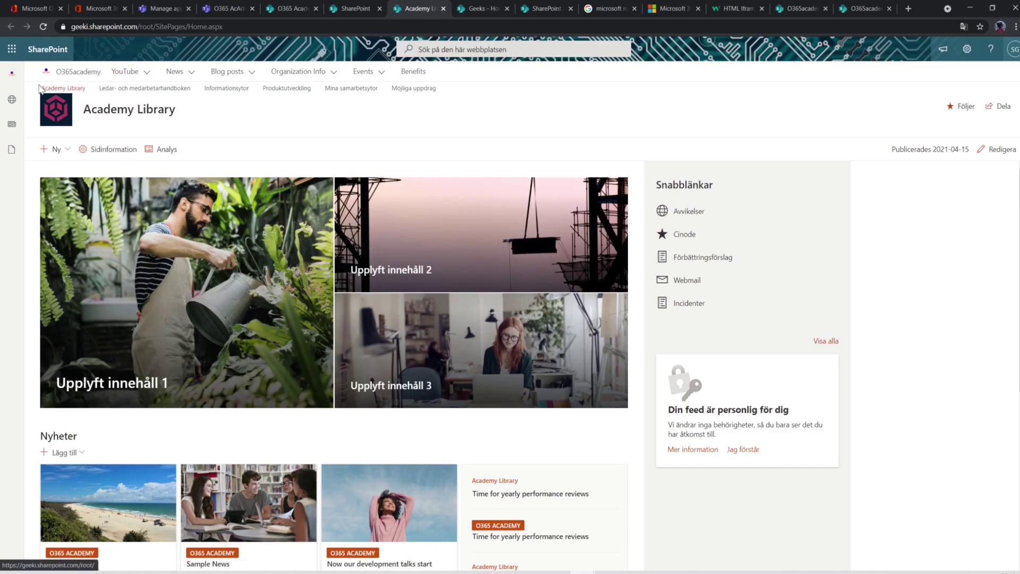
Step: Open and close Academy Library's global navigation, then open the Geeks site's home site navigation panel
click(13, 78)
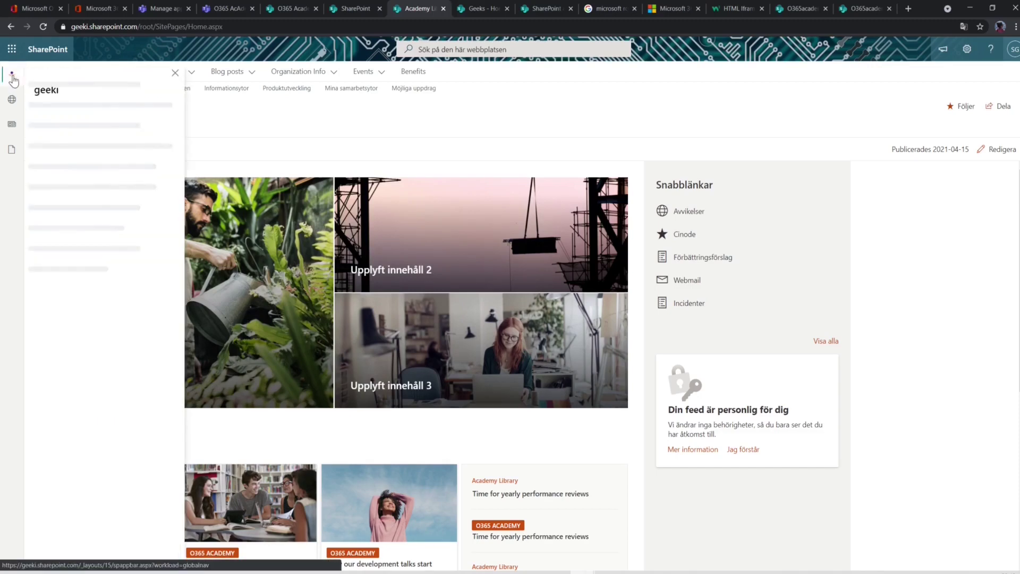
click(175, 73)
key(ctrl+Tab)
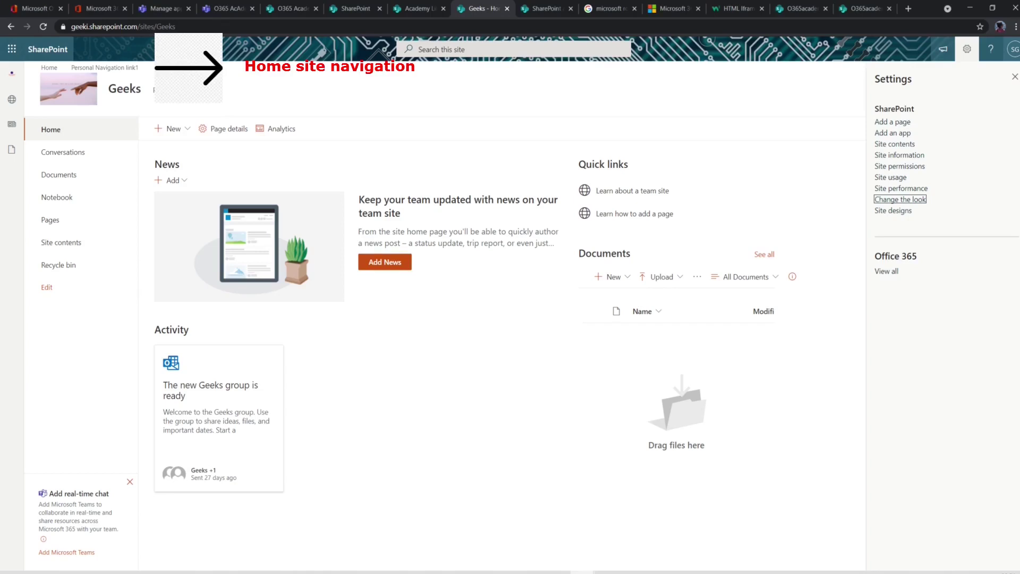
click(12, 73)
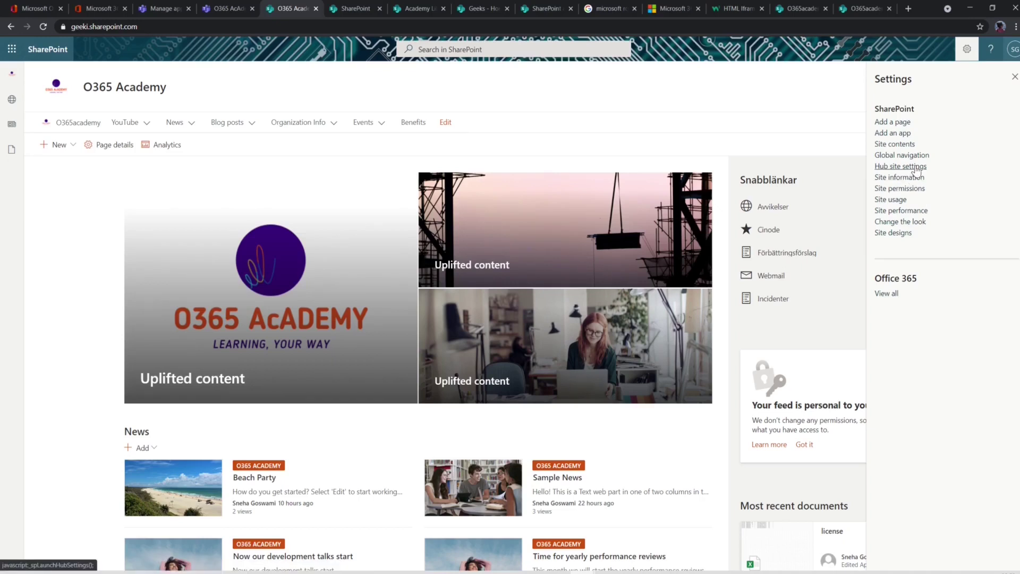
click(900, 222)
click(920, 123)
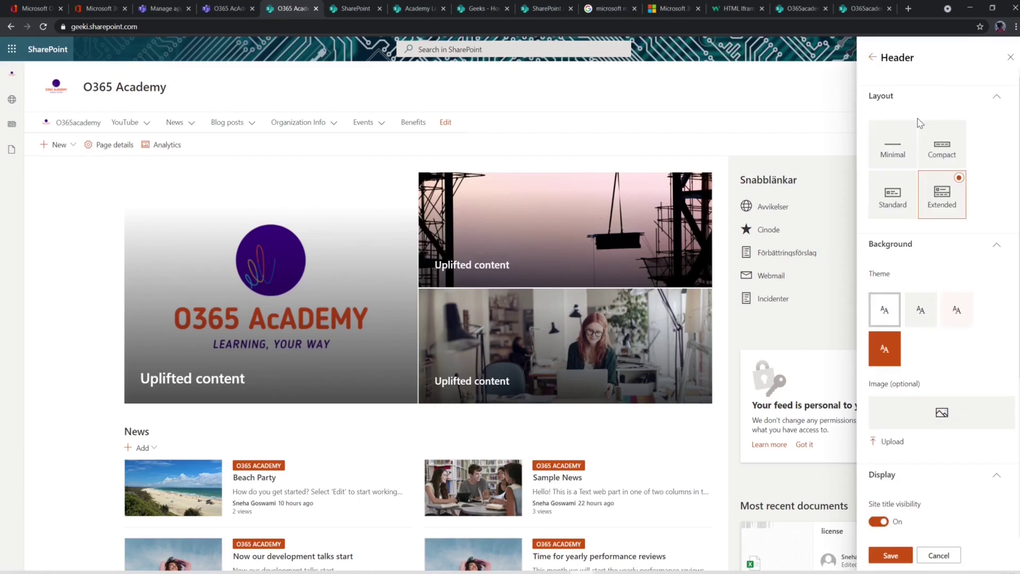
click(920, 144)
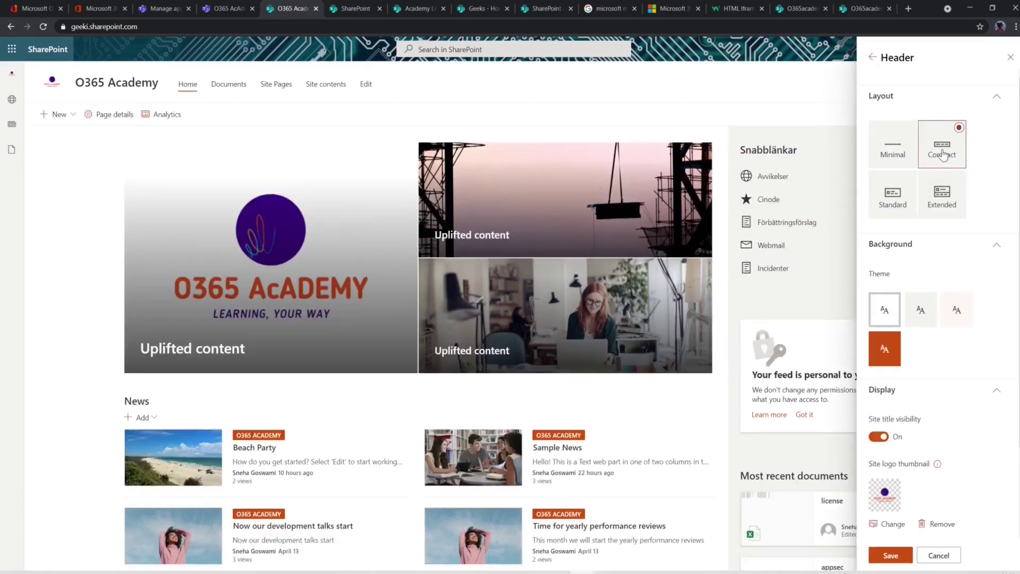
click(896, 202)
click(904, 158)
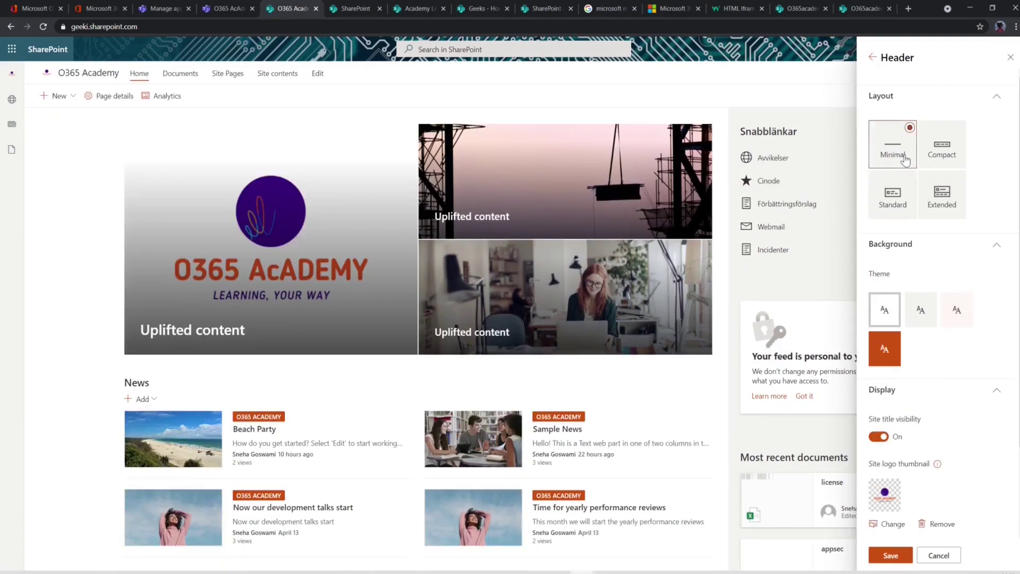
click(938, 206)
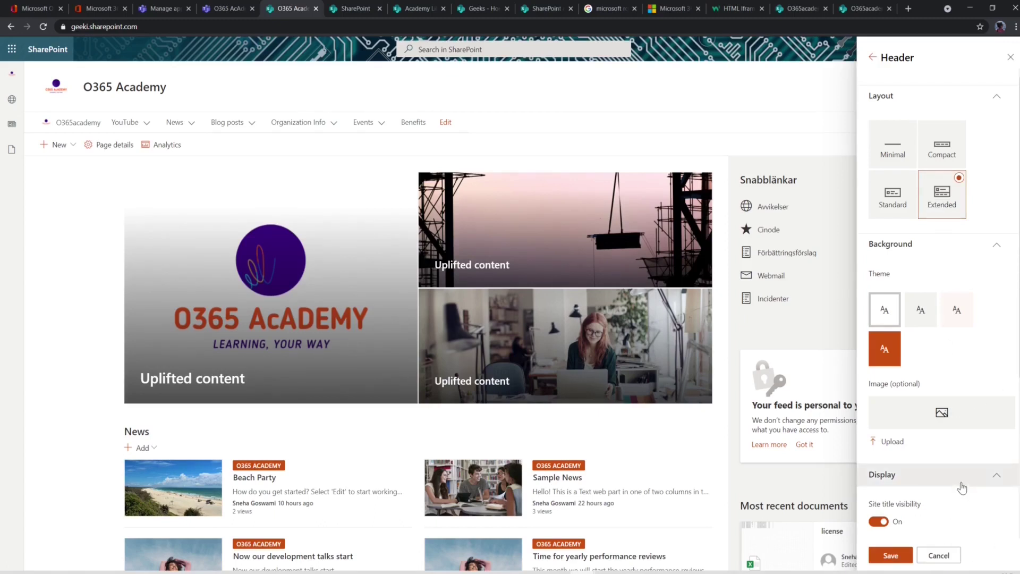
scroll(961, 487, down, 5)
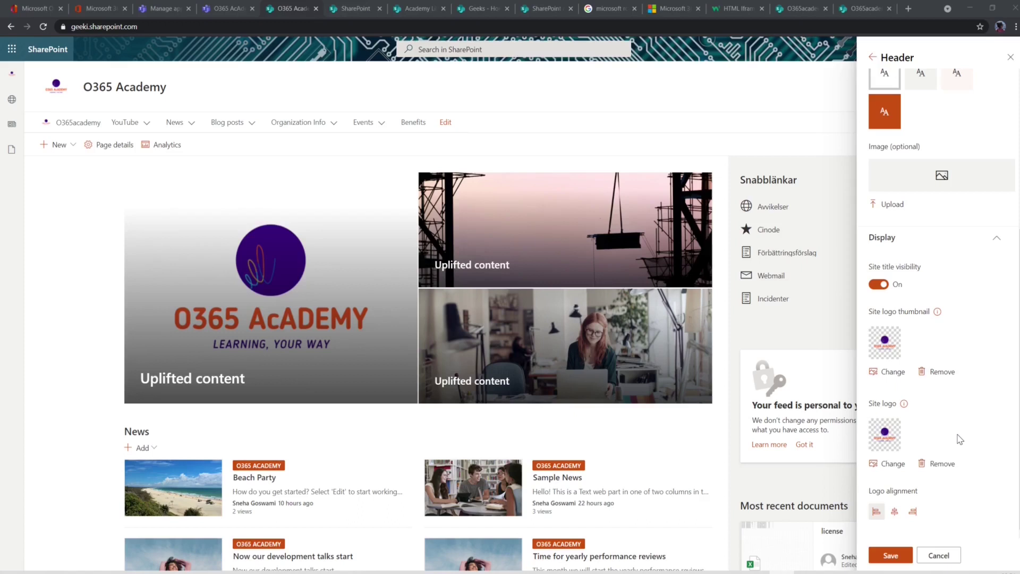
scroll(964, 465, up, 5)
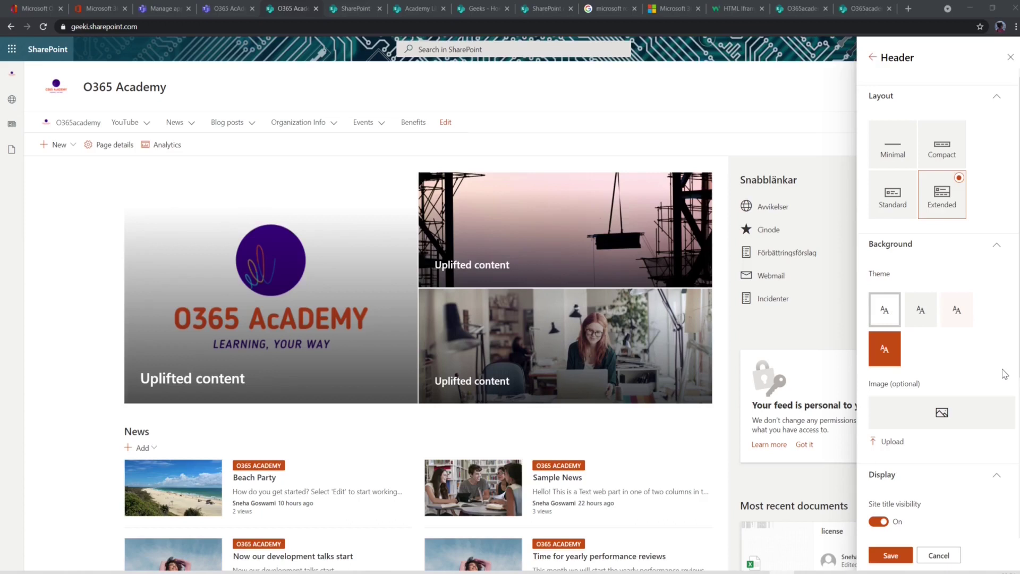
click(933, 556)
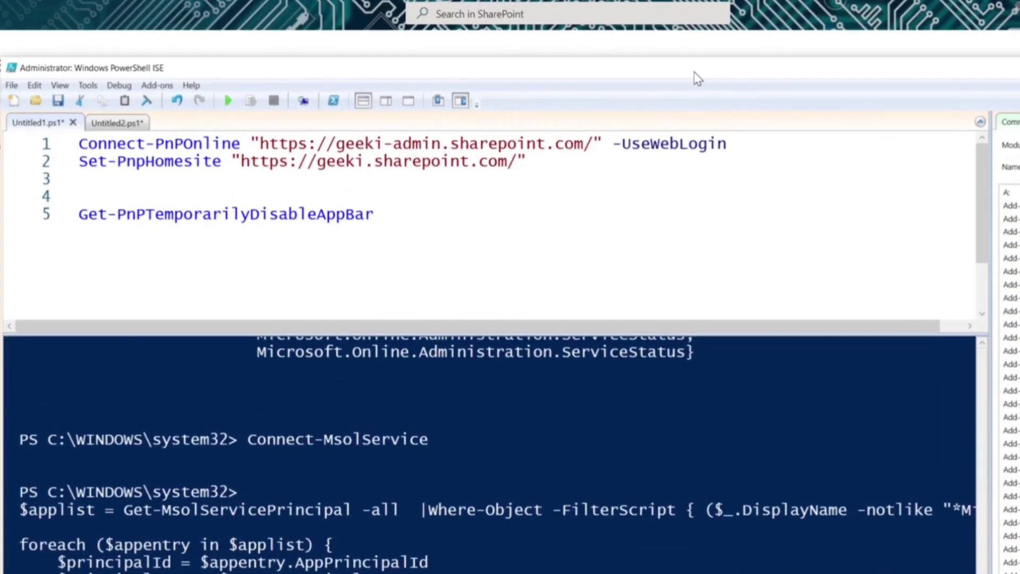
Step: Copy line 5's command onto line 4 as 'Set-PnPTemporarilyDisableAppBar $true' and select it
key(Down)
key(Down)
key(shift+End)
key(ctrl+c)
key(Up)
key(ctrl+v)
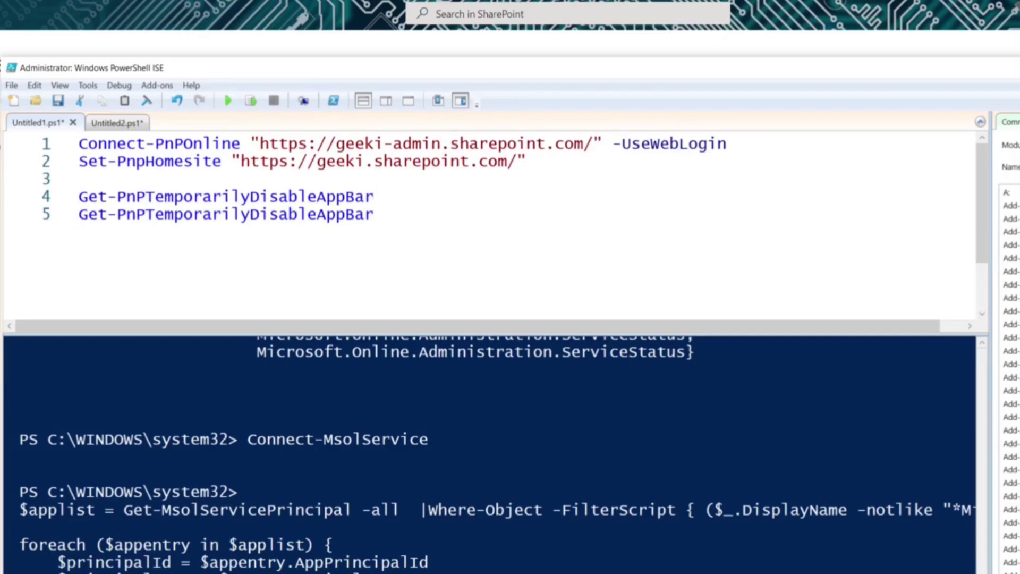
key(Home)
key(Delete)
text(S)
key(End)
text($true)
key(shift+Home)
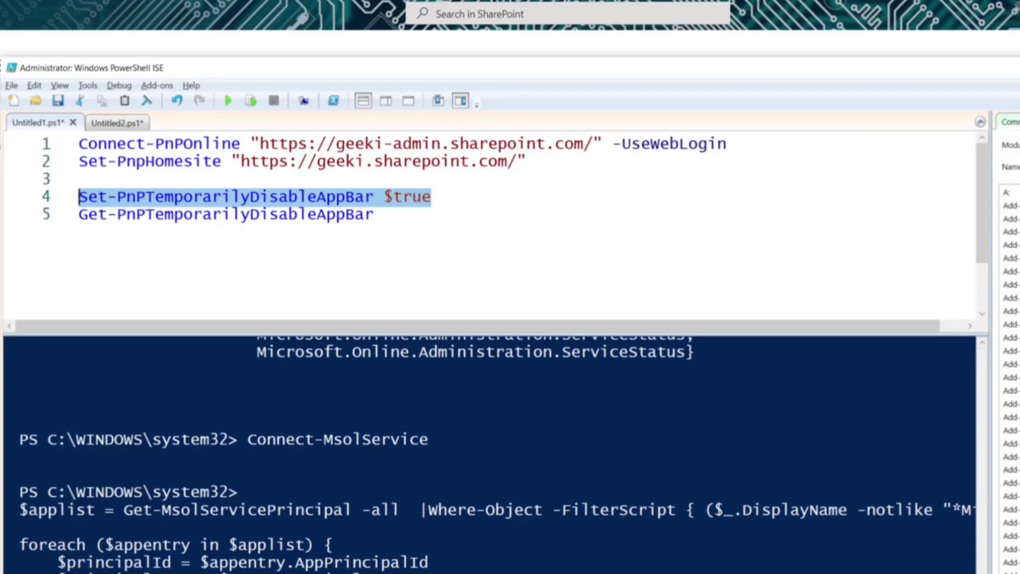
Step: Select the Get-PnPTemporarilyDisableAppBar status-check line on line 5
double_click(302, 214)
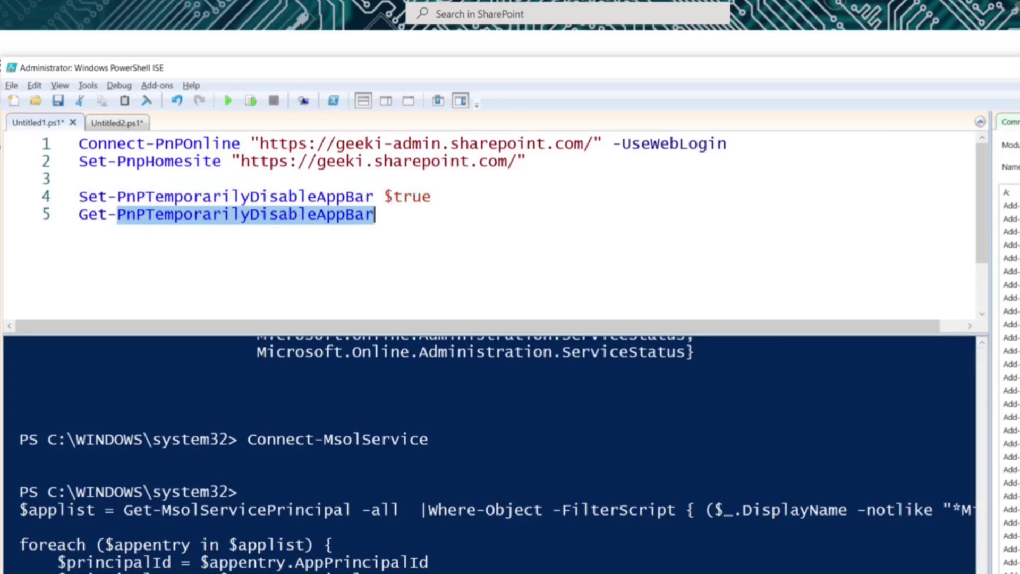
click(176, 214)
drag(375, 214, 71, 220)
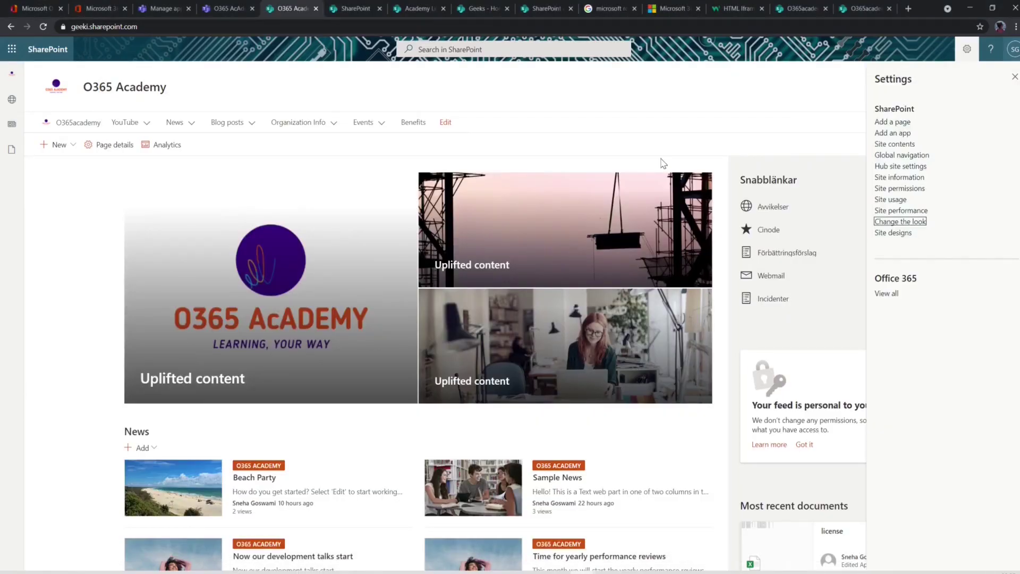
Step: Expand the YouTube, News, Blog posts, Organization Info and Events groups in the app-bar global navigation
click(11, 73)
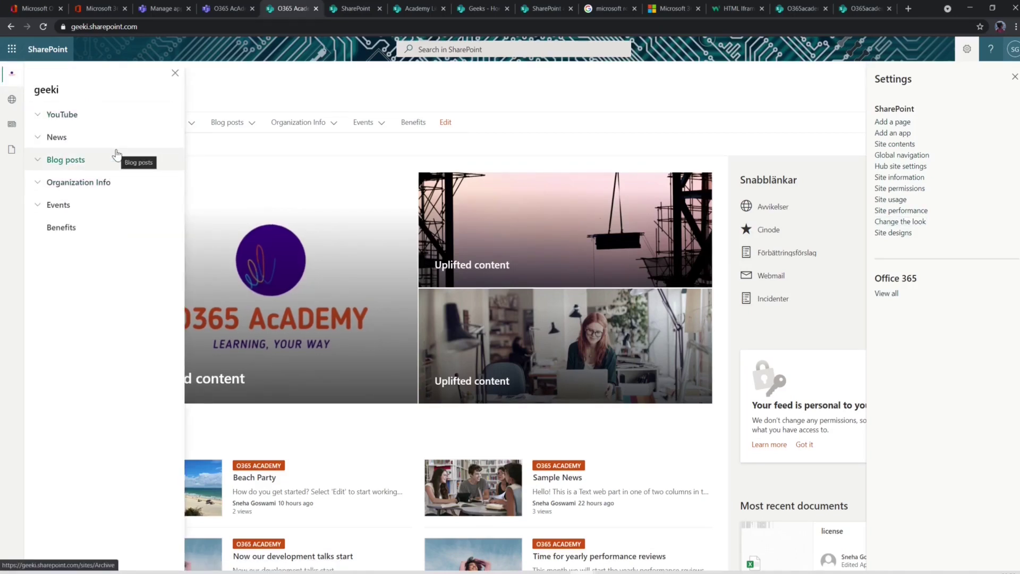
click(37, 115)
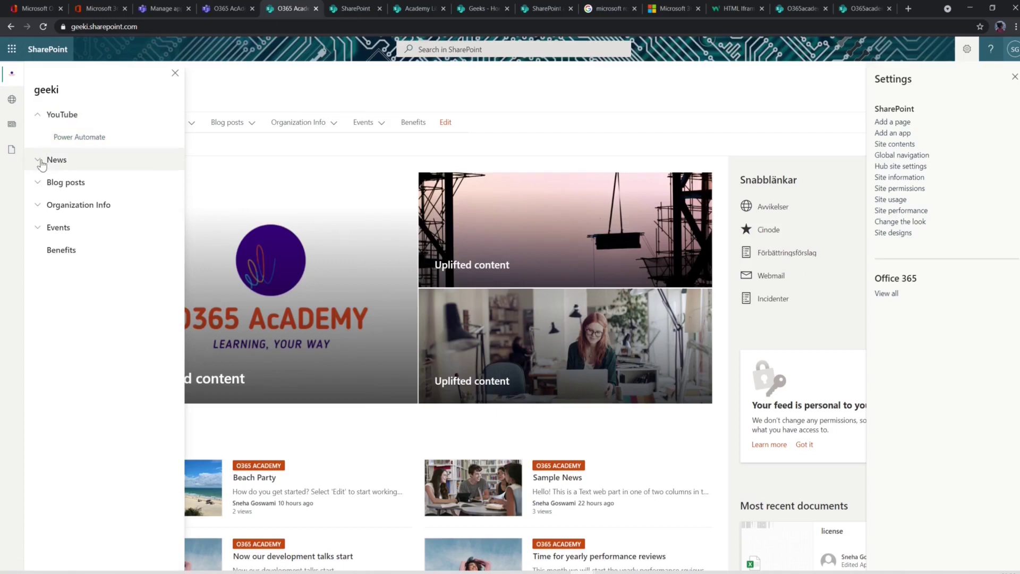
click(38, 160)
click(38, 204)
click(37, 250)
click(34, 301)
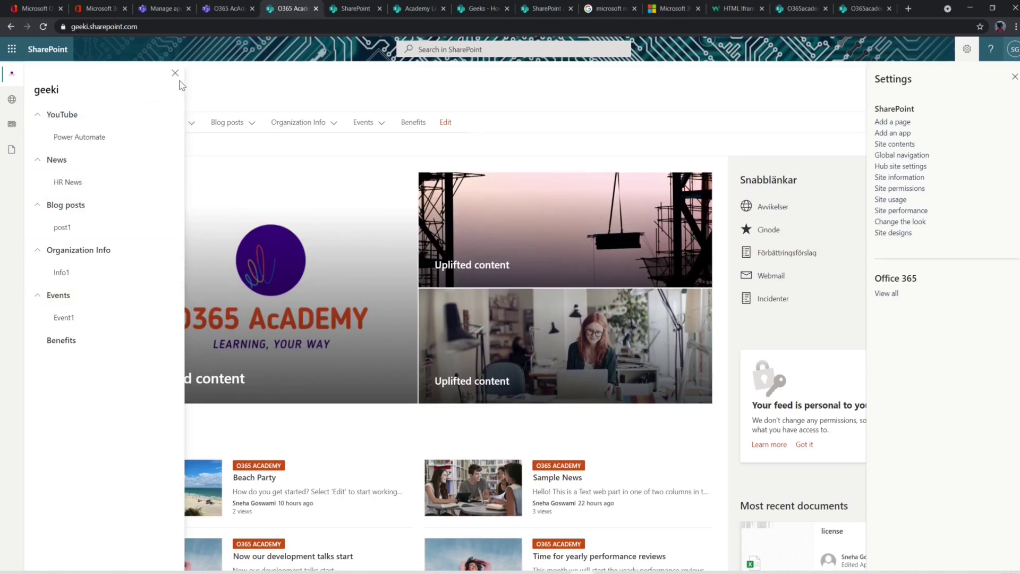
Step: Compare the Blog posts links in the hub menu, reopening and closing the global navigation panel
click(252, 123)
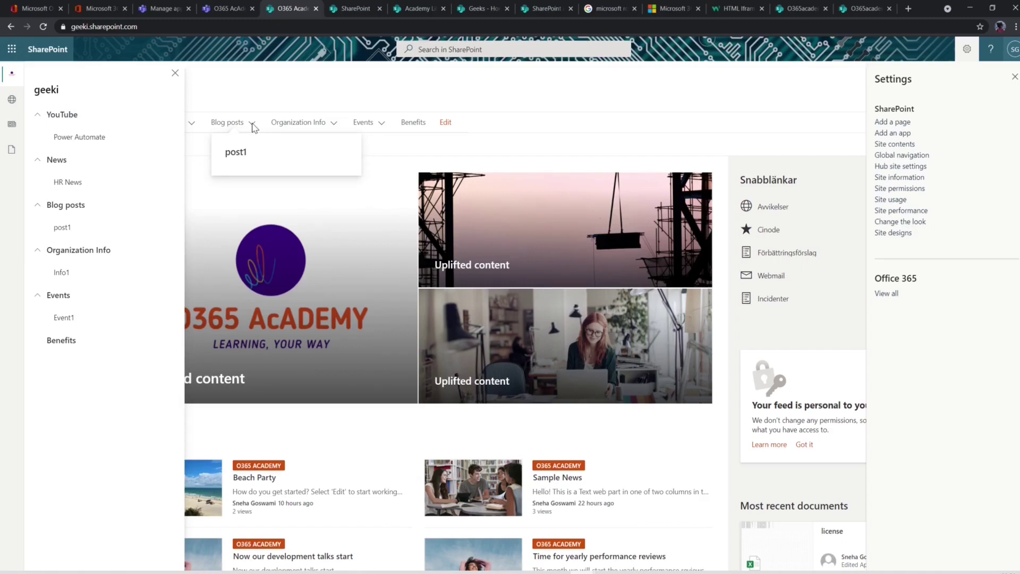
click(252, 126)
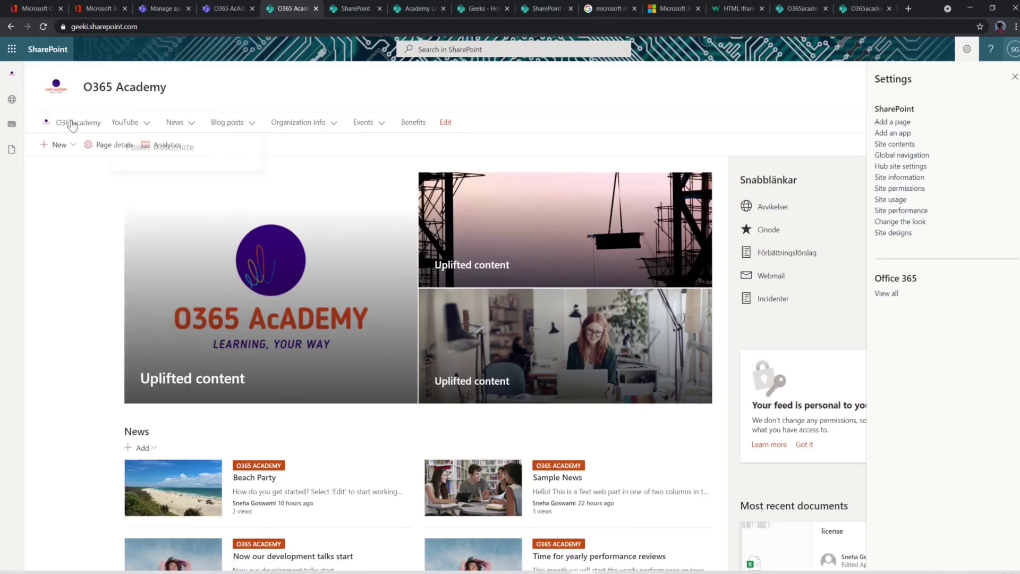
click(11, 73)
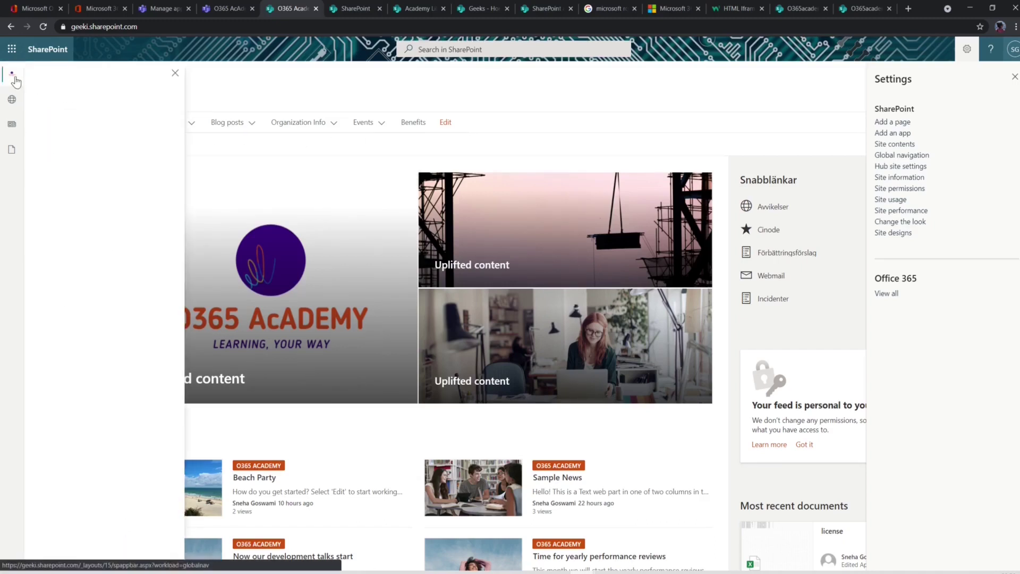
click(243, 81)
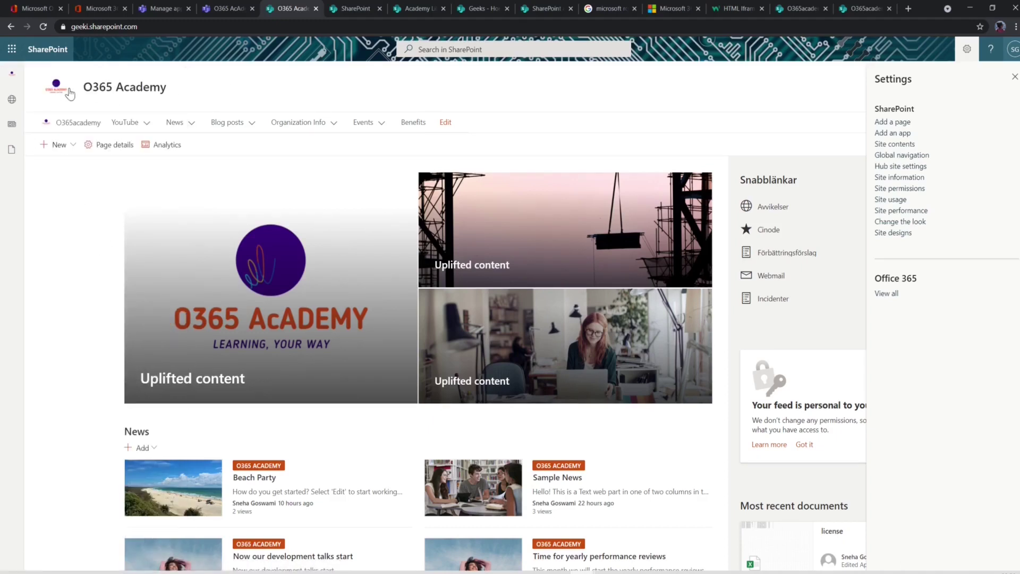
click(13, 76)
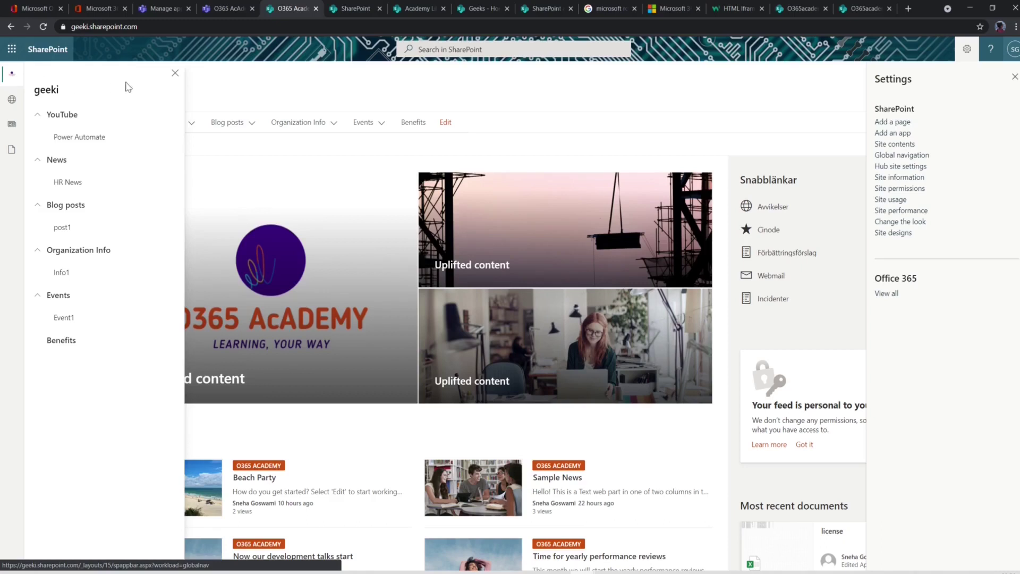
click(174, 72)
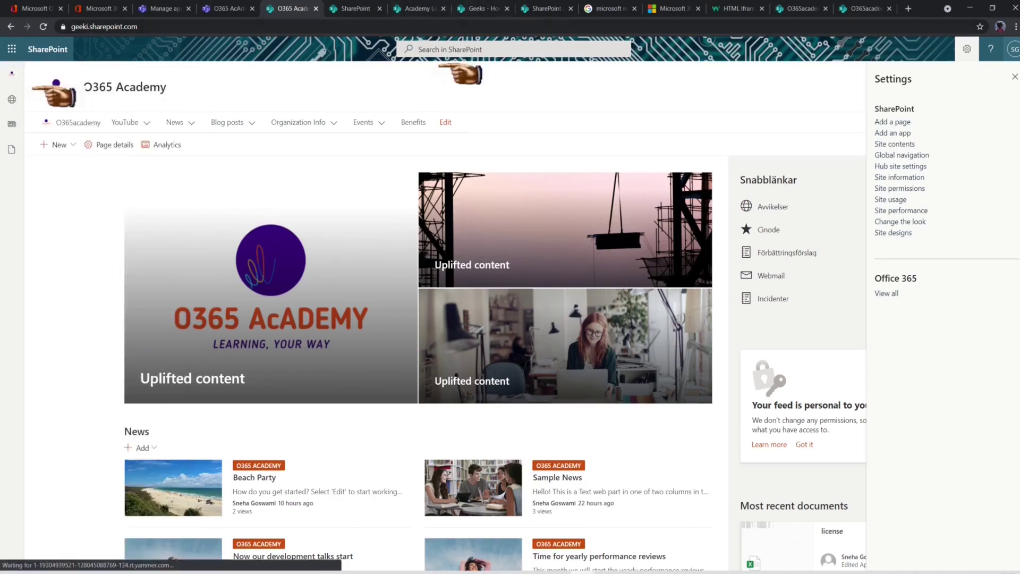
Step: Check the Geeks site shows the same global navigation, then return to the O365 Academy site
click(481, 10)
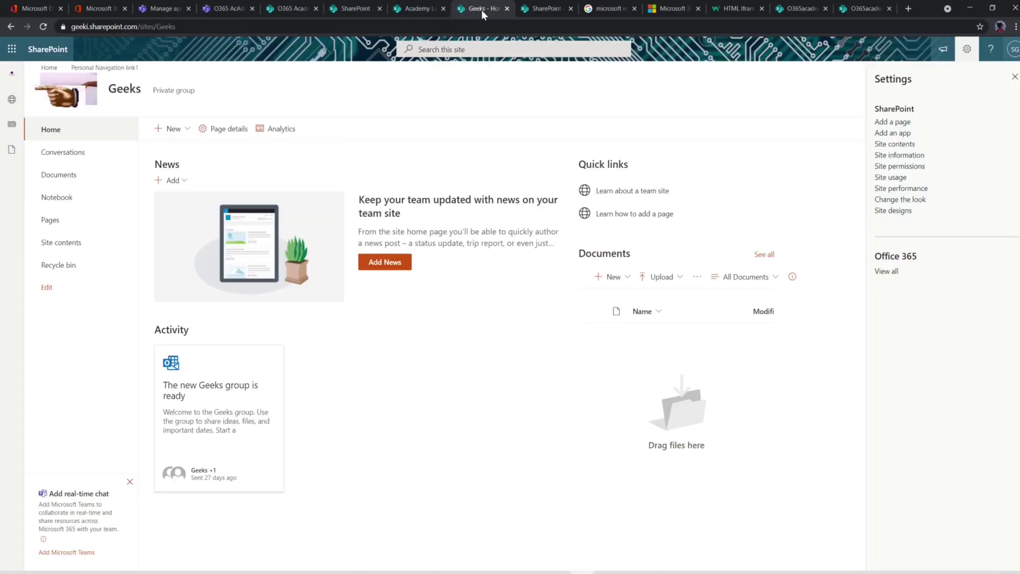
click(9, 80)
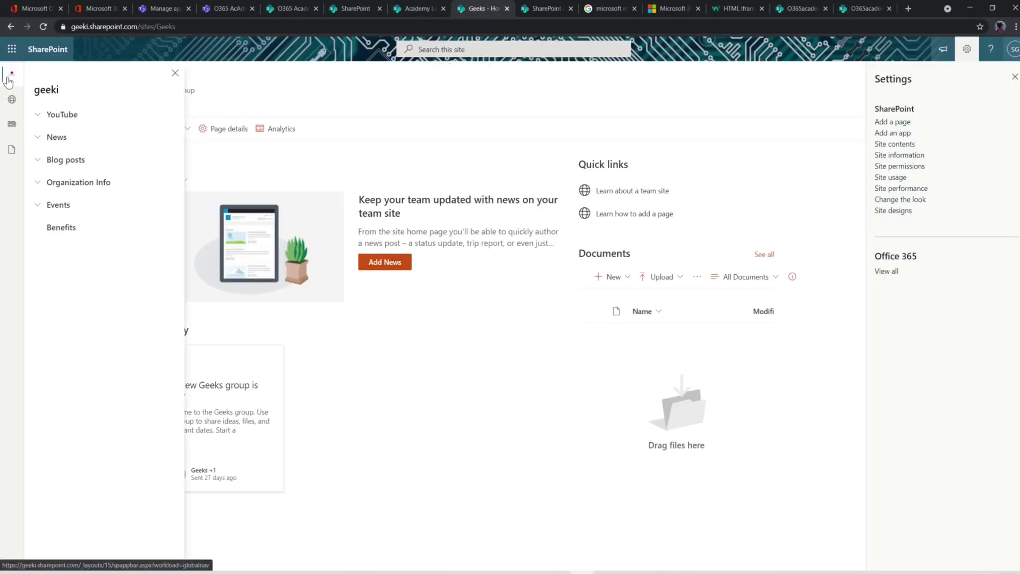
click(243, 76)
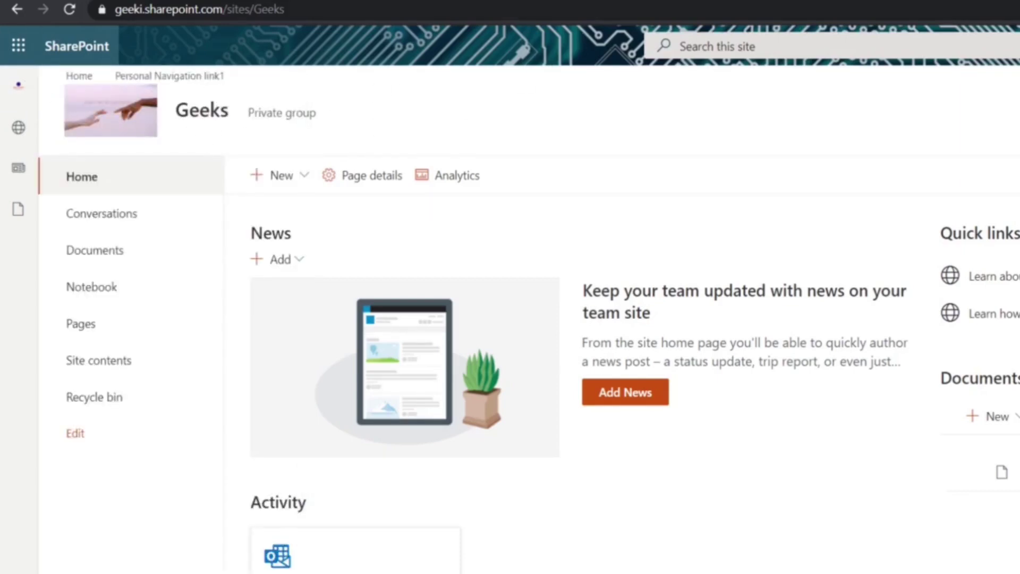
click(599, 1)
mouse_move(492, 164)
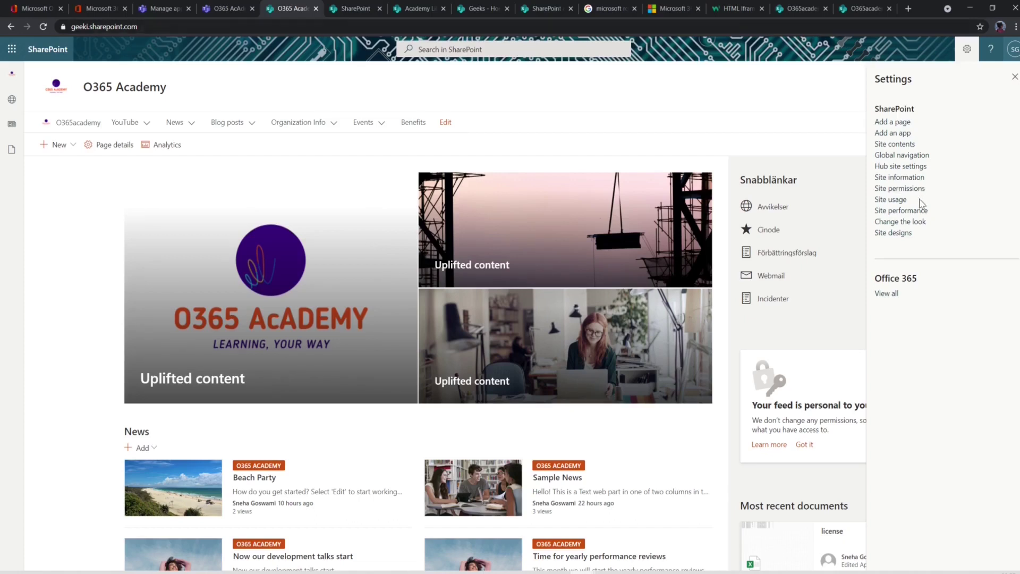
Step: Browse the Change the look theme options, cancel unchanged, and switch to the O365 Academy Teams tab
click(901, 222)
click(894, 97)
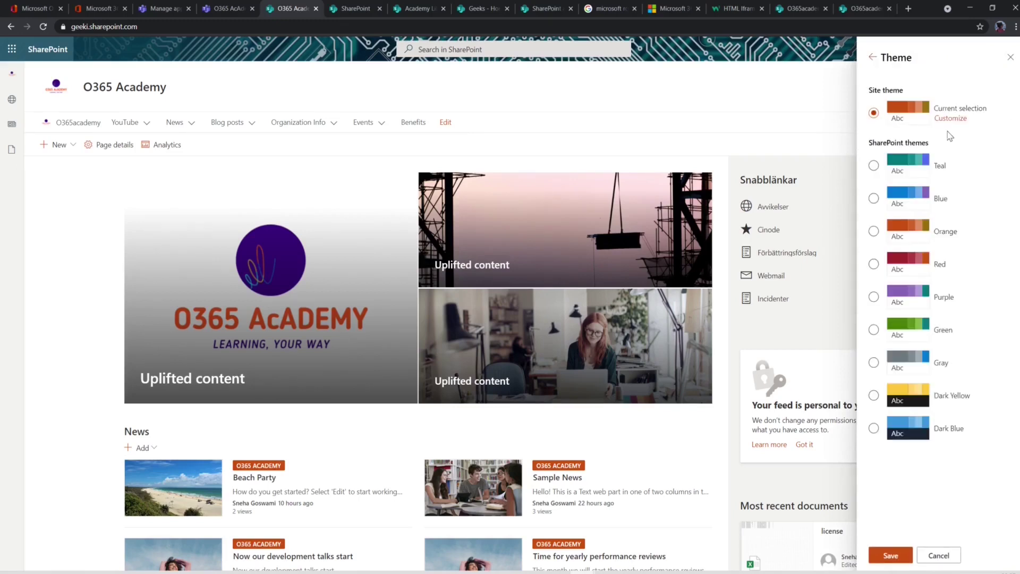
click(938, 555)
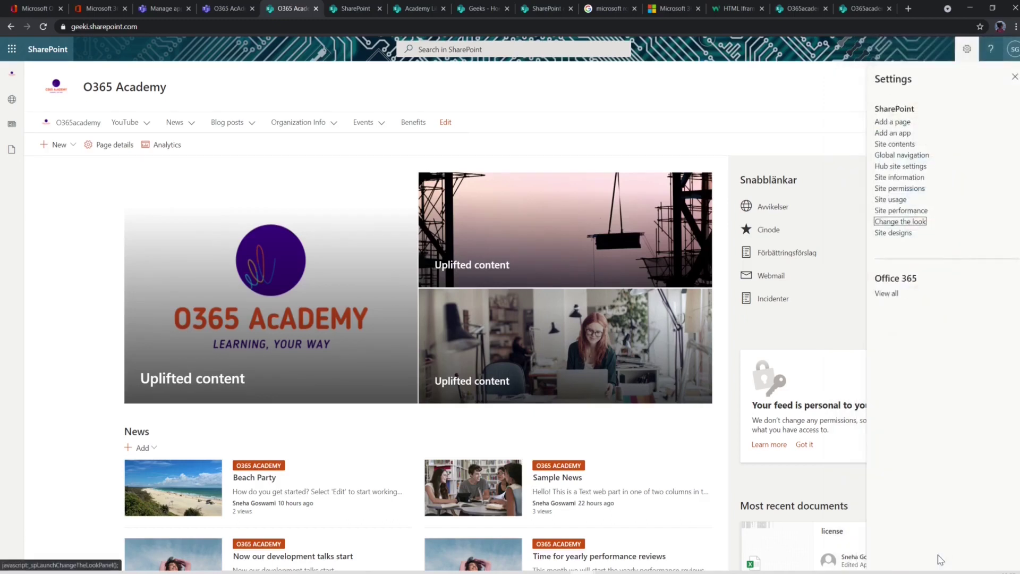
click(1014, 77)
click(220, 10)
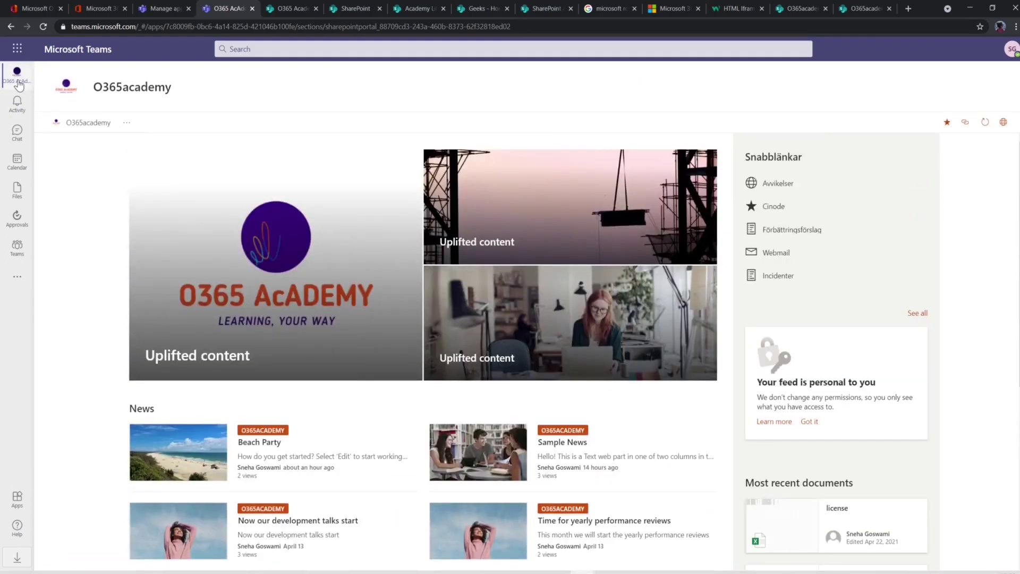
Step: Open the O365 Academy global navigation in Teams and scroll through YouTube, News, Blog posts, My Sites and My News
click(19, 84)
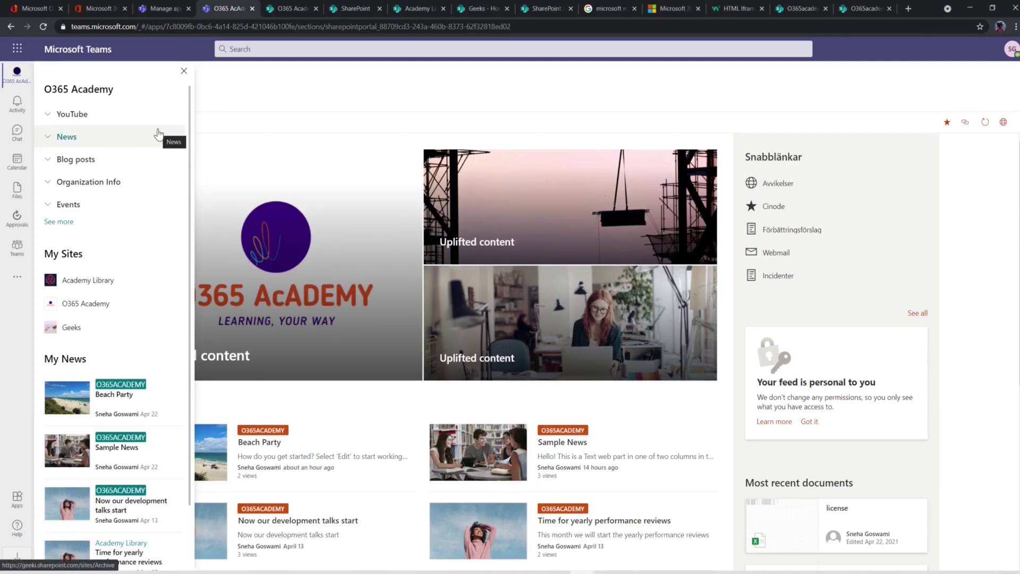
scroll(157, 132, down, 3)
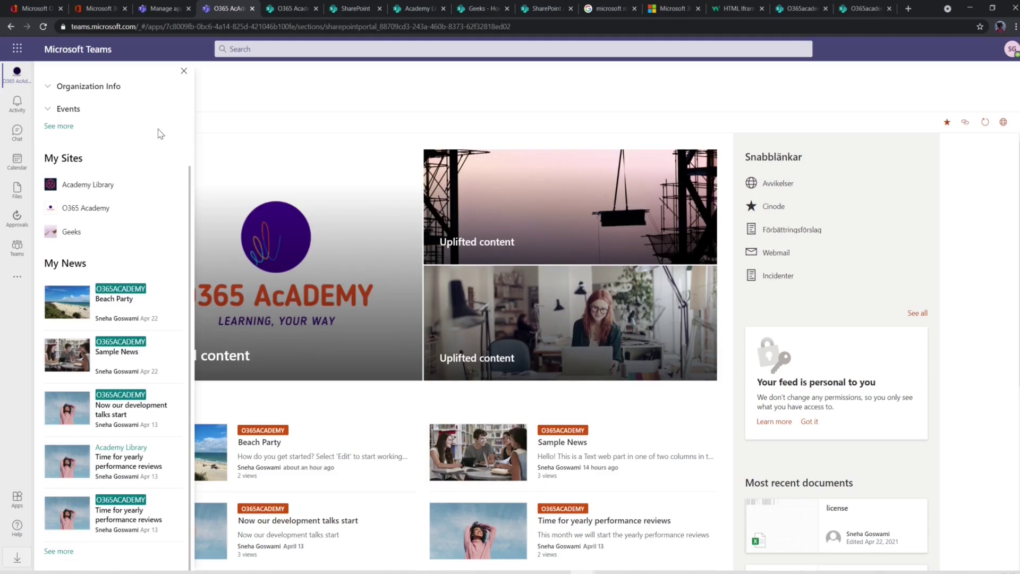
scroll(158, 133, up, 3)
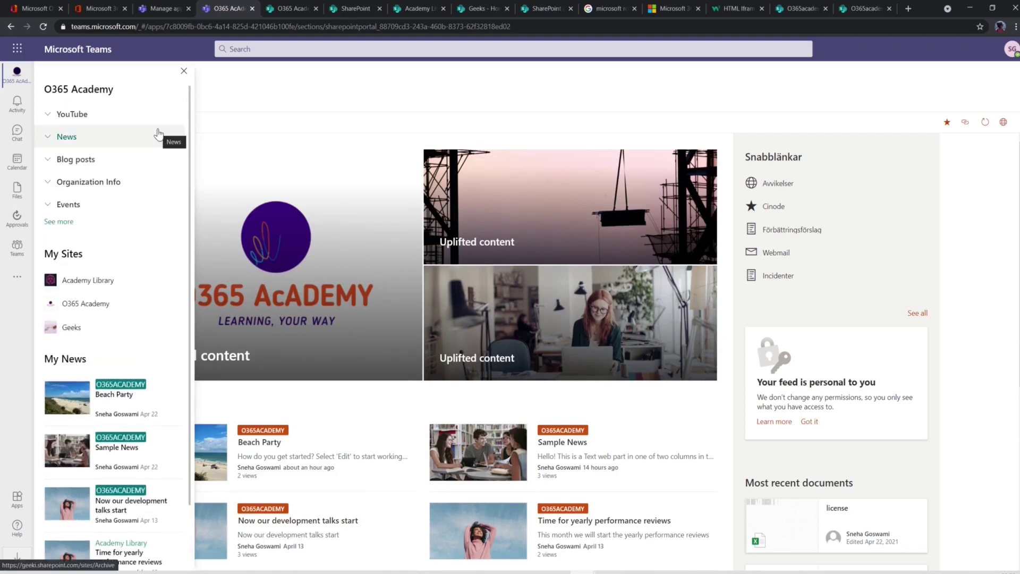